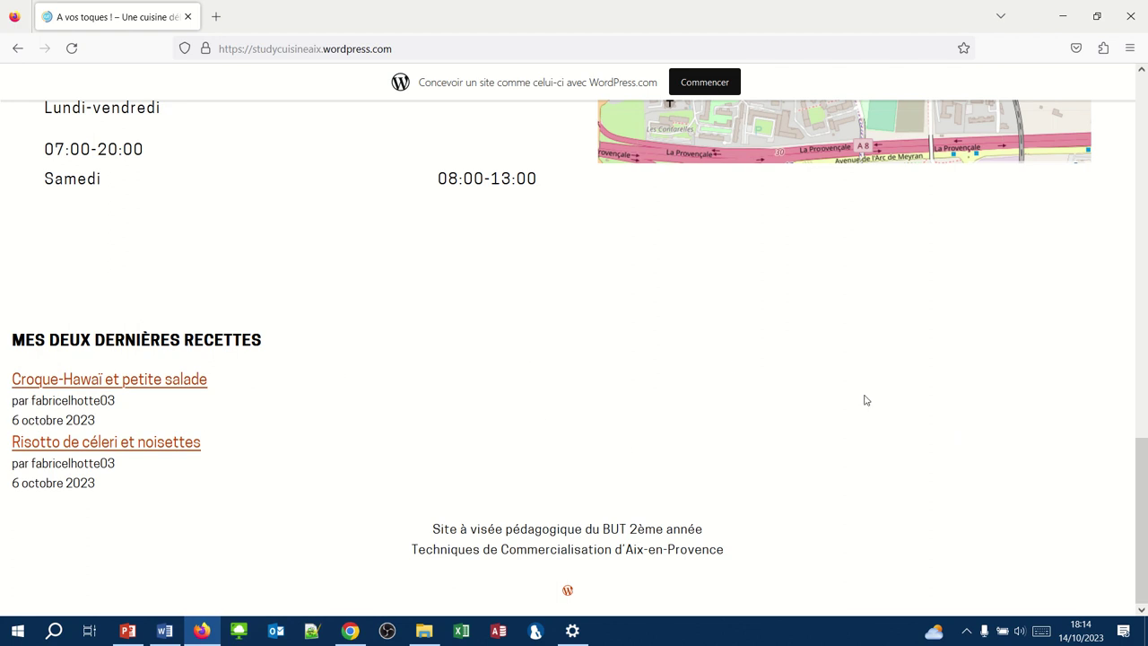
Switch to the WordPress site editor in Chrome and insert a Titre block in the footer's empty third column
click(348, 634)
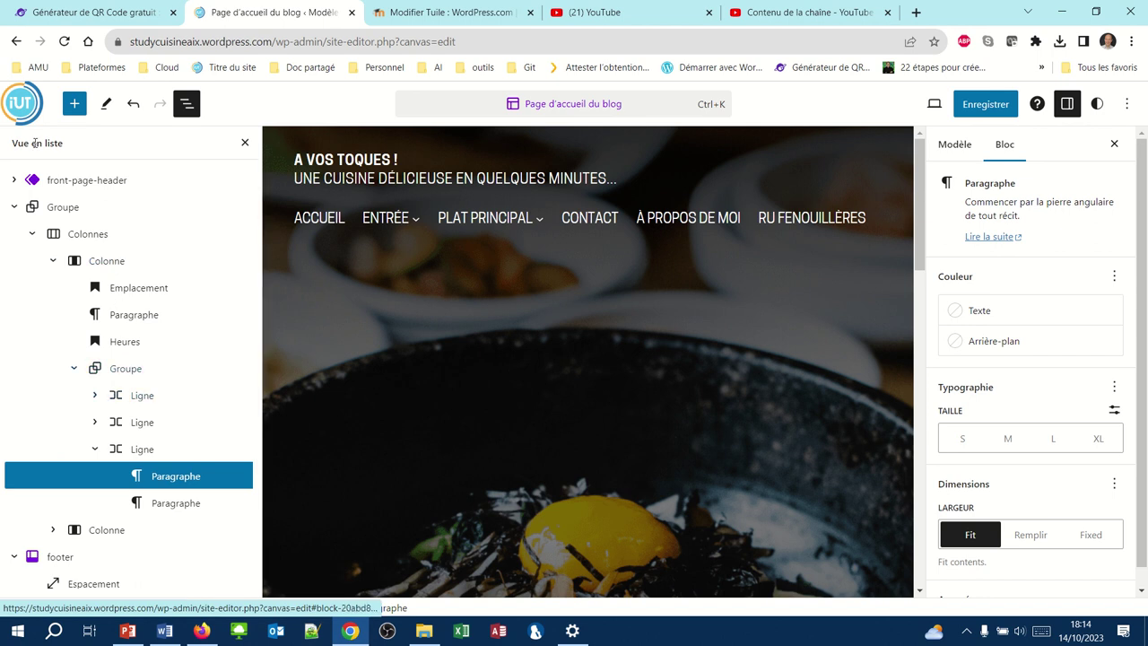
scroll(395, 359, down, 5)
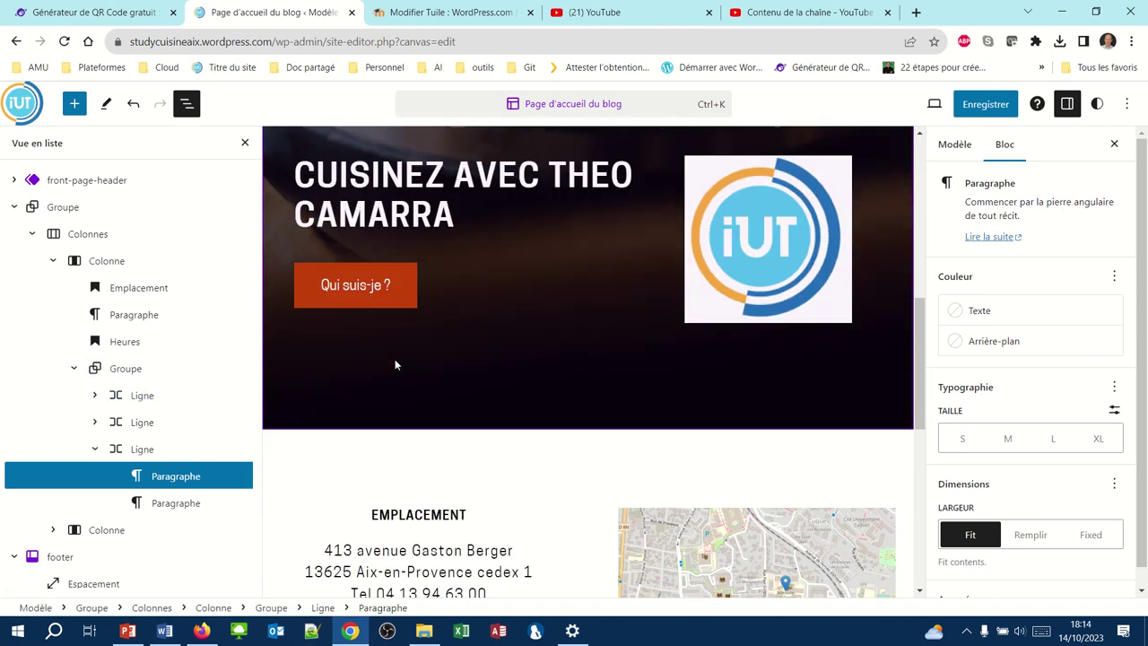
scroll(394, 364, down, 5)
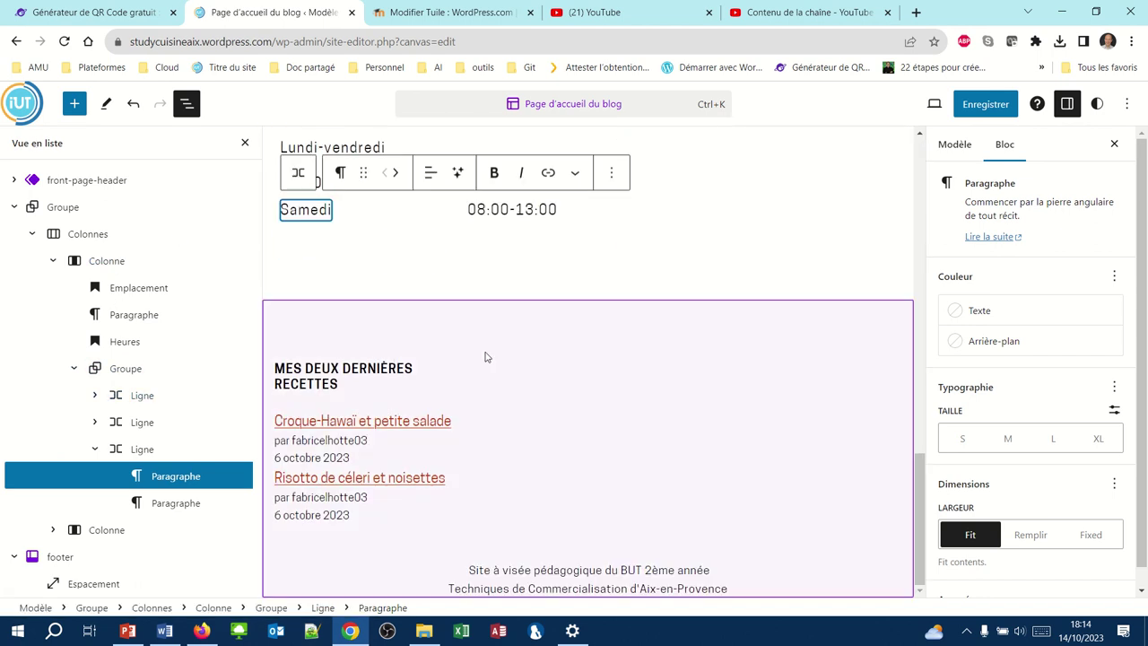
click(411, 335)
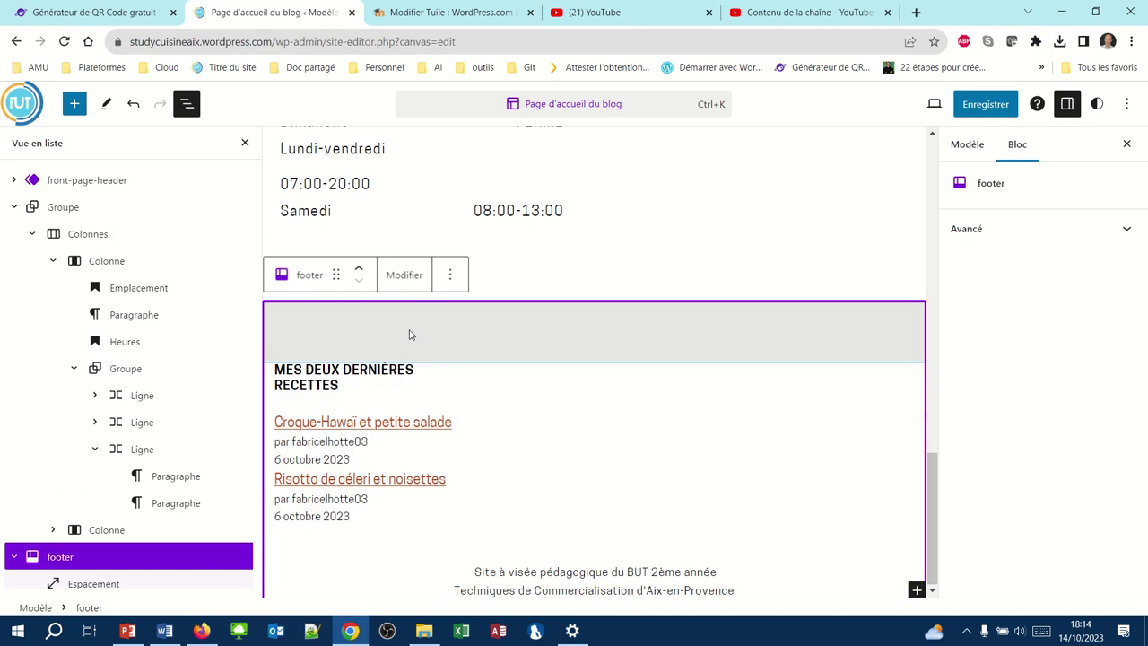
click(460, 400)
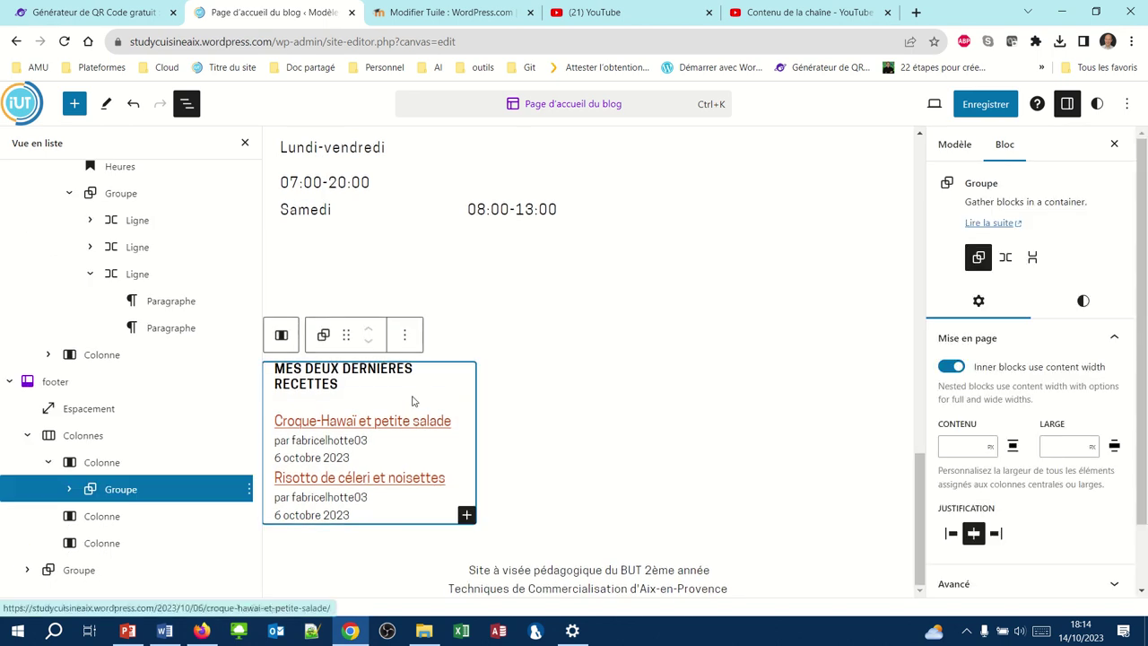
click(538, 429)
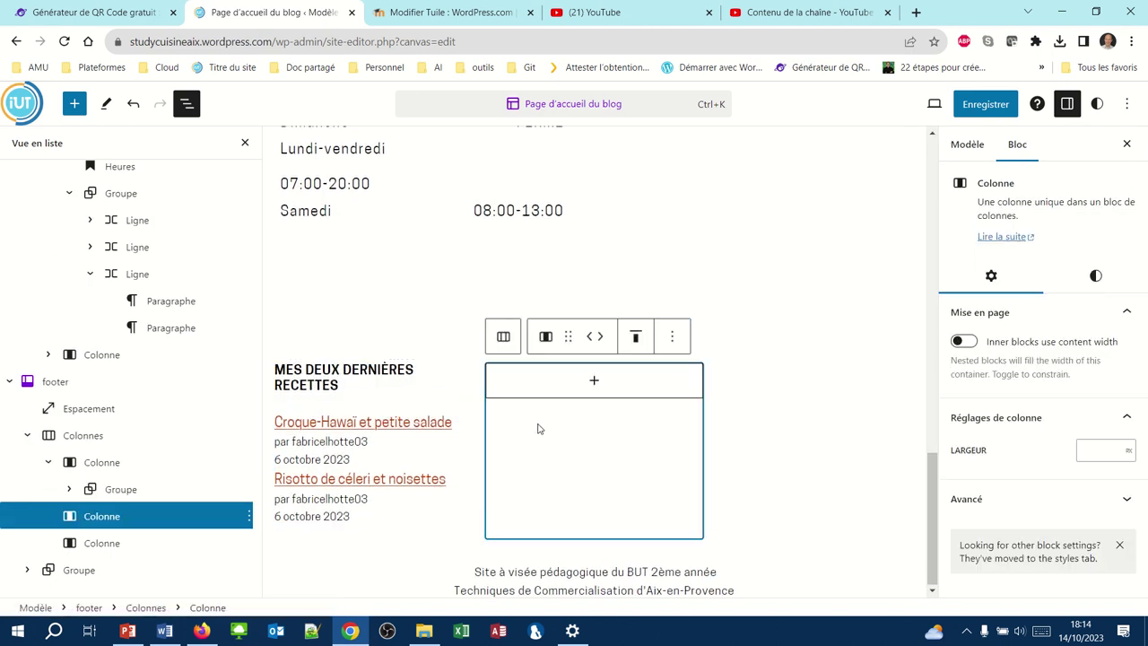
click(768, 431)
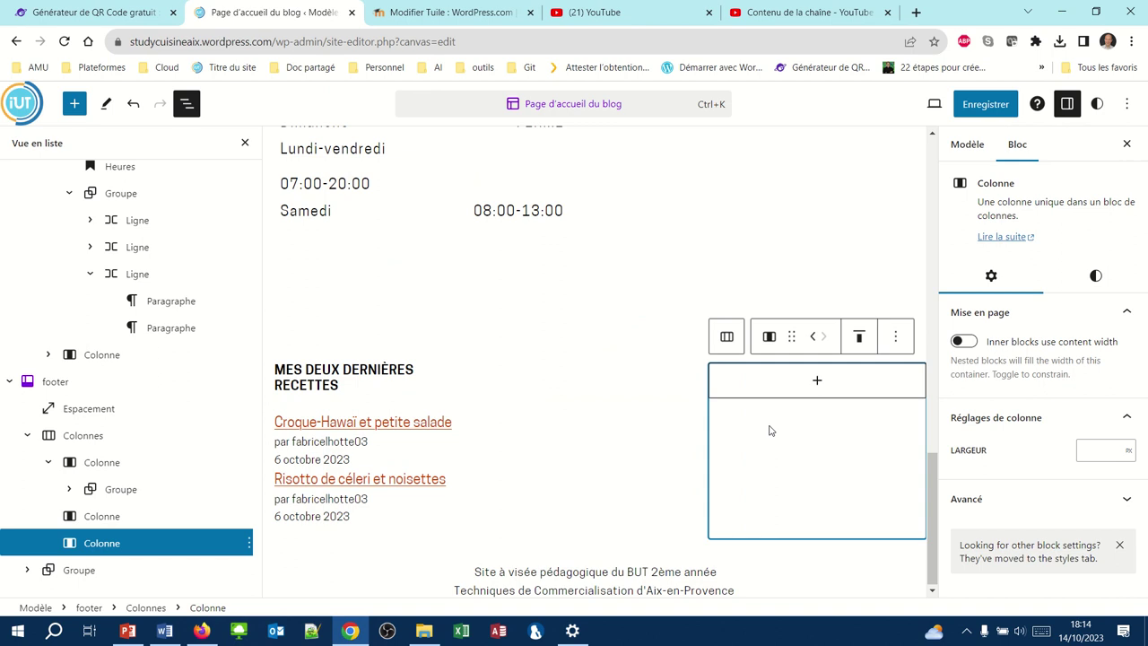
click(817, 381)
click(889, 509)
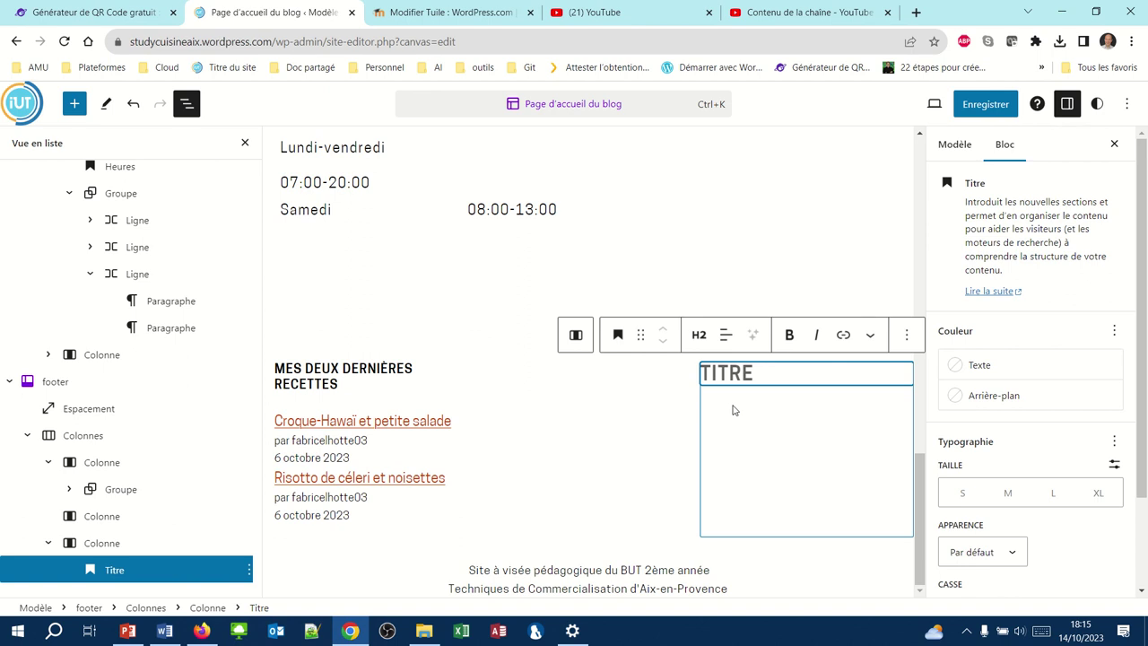
Set the new footer heading to level H4 and enter the text "Liens divers"
click(699, 335)
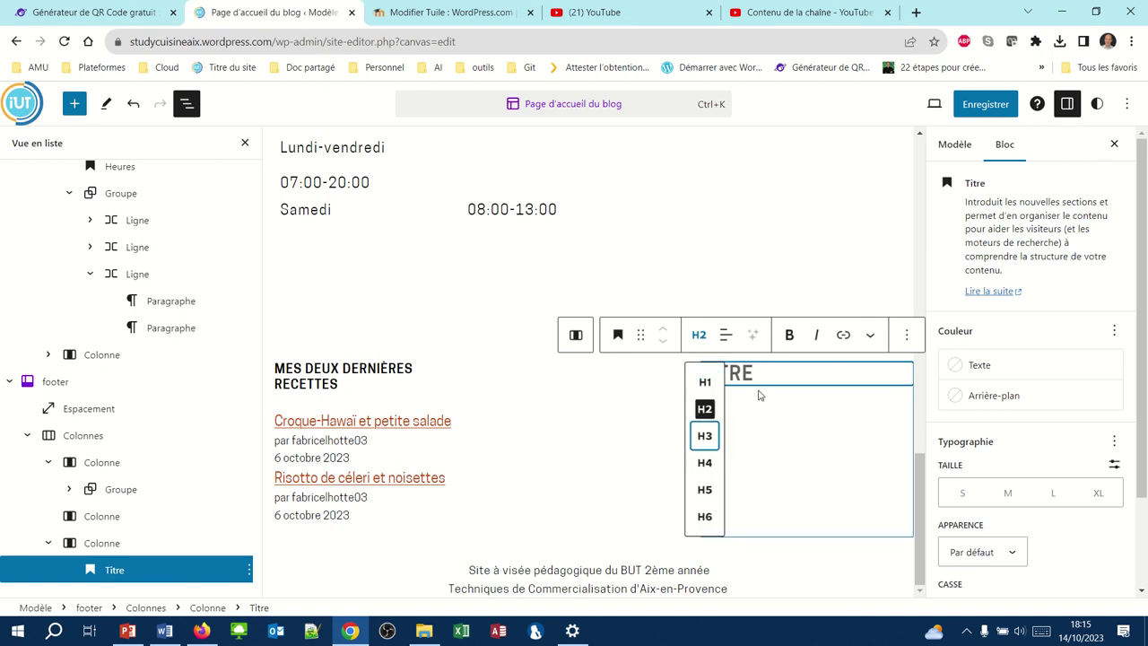
click(704, 463)
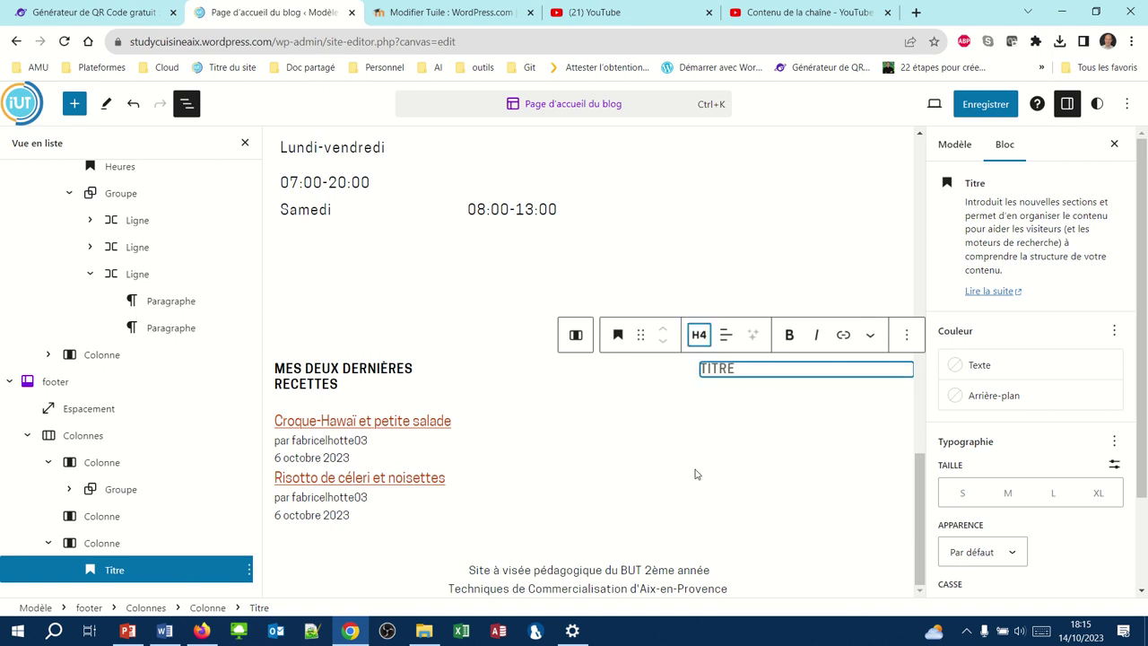
click(745, 357)
drag(740, 368, 734, 366)
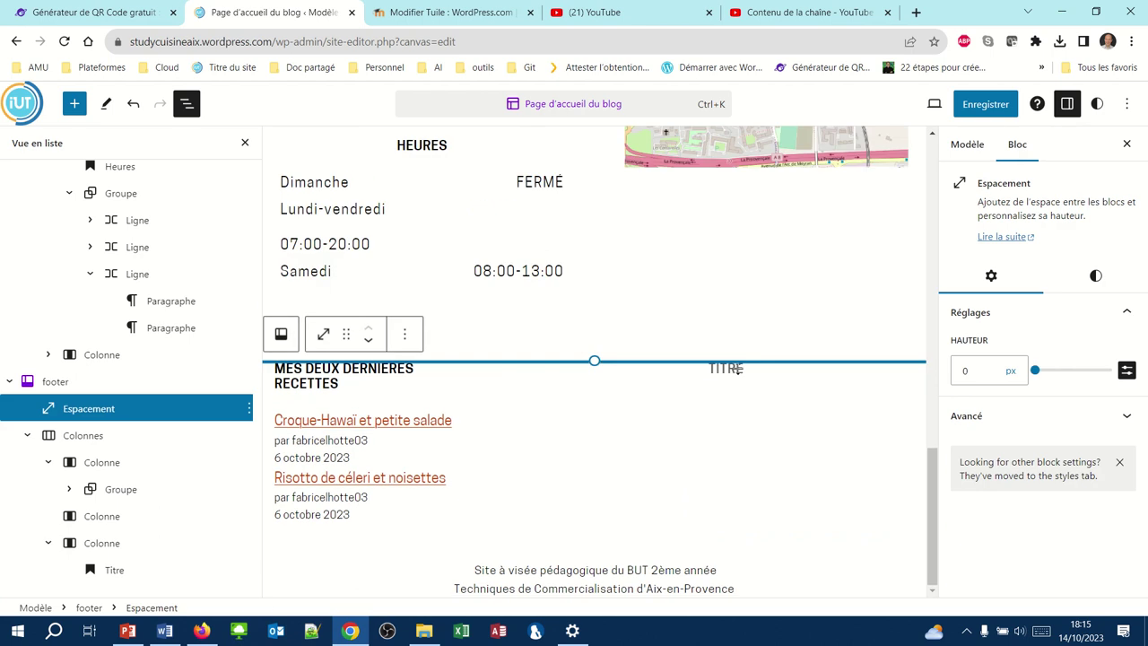
click(729, 379)
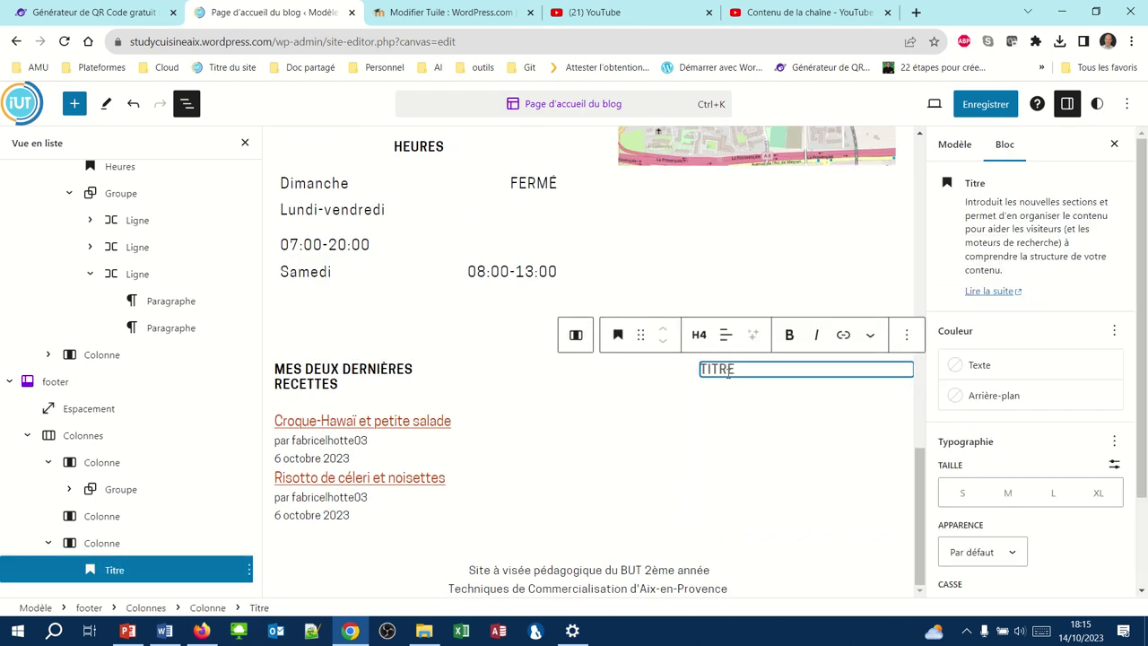
text(L)
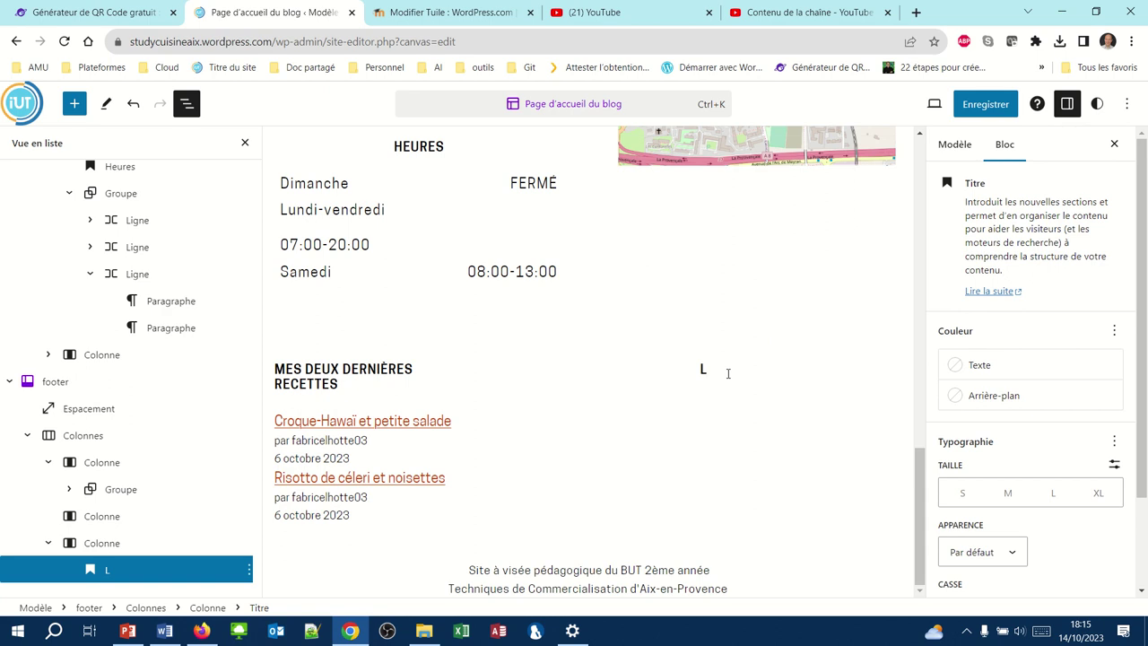
text(iens divers)
Search the blocks for "menu" and insert a Navigation block below the "Liens divers" heading in the footer column
click(752, 405)
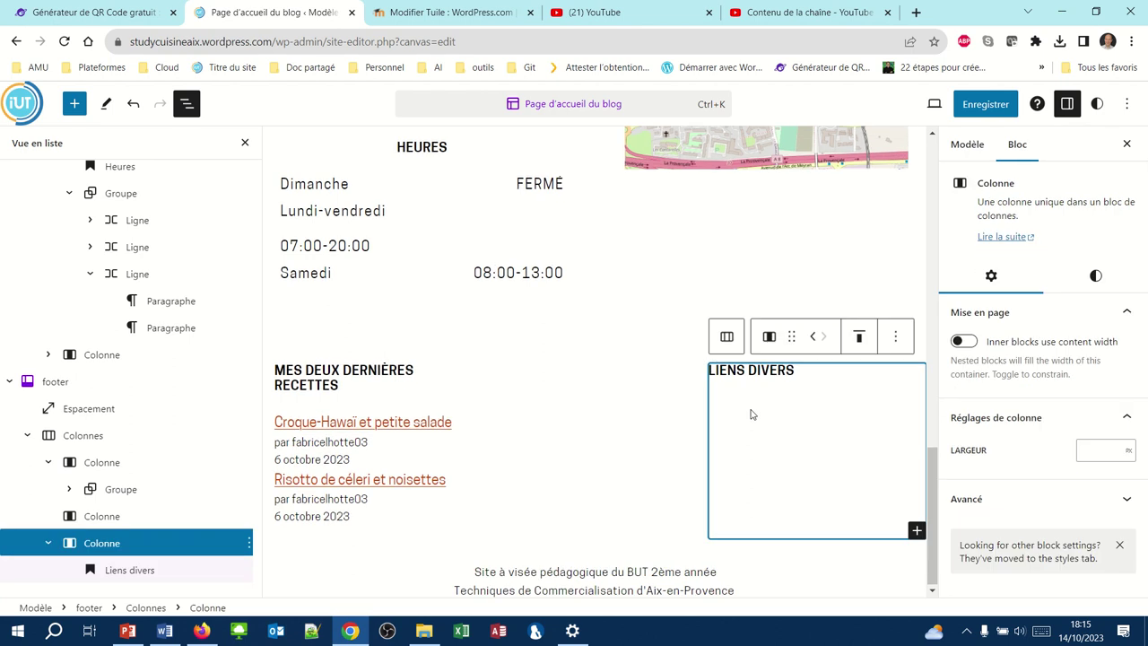
click(755, 360)
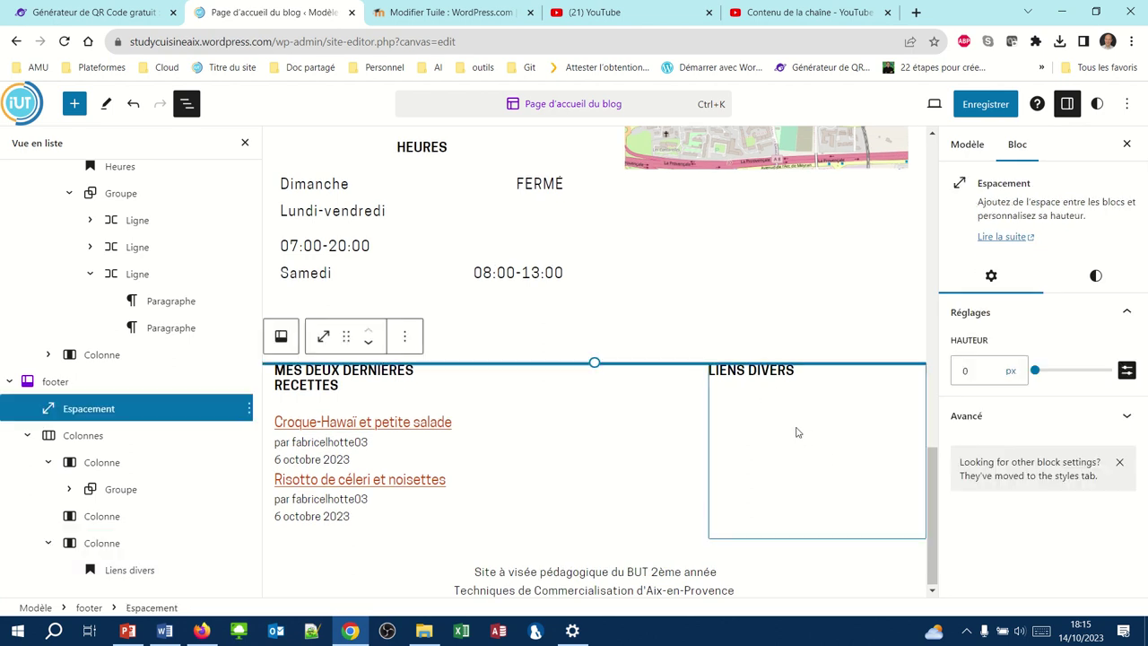
click(803, 440)
click(916, 530)
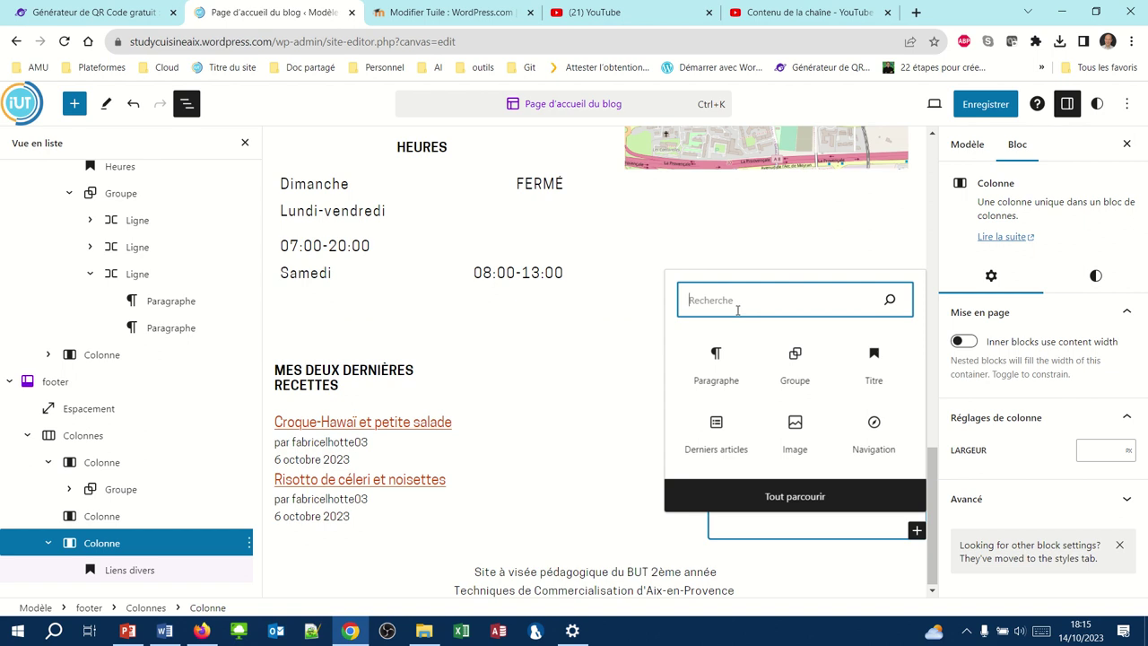
text(menu)
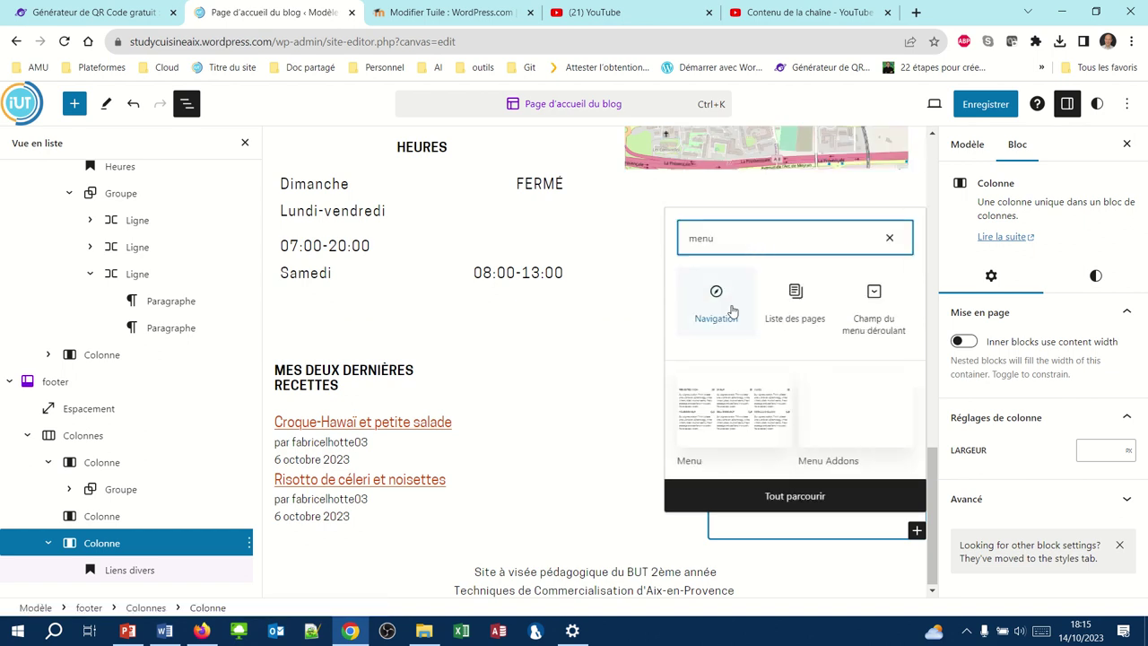
click(702, 309)
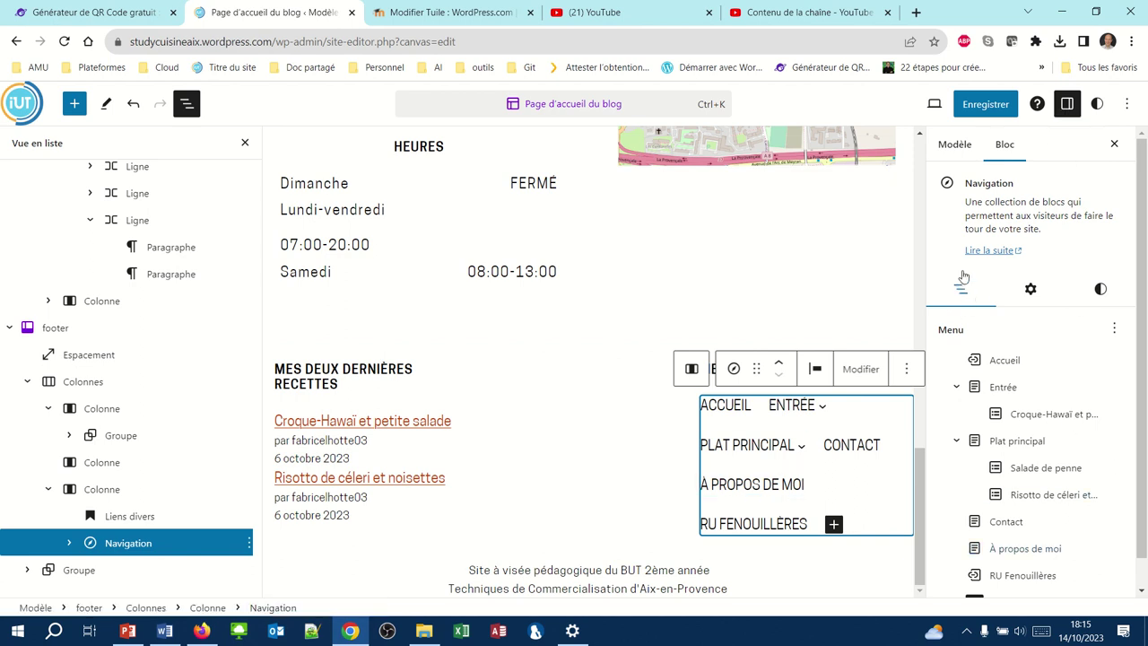
Assign the "Navigation Pied de page (draft)" menu to the footer's Navigation block
click(1114, 330)
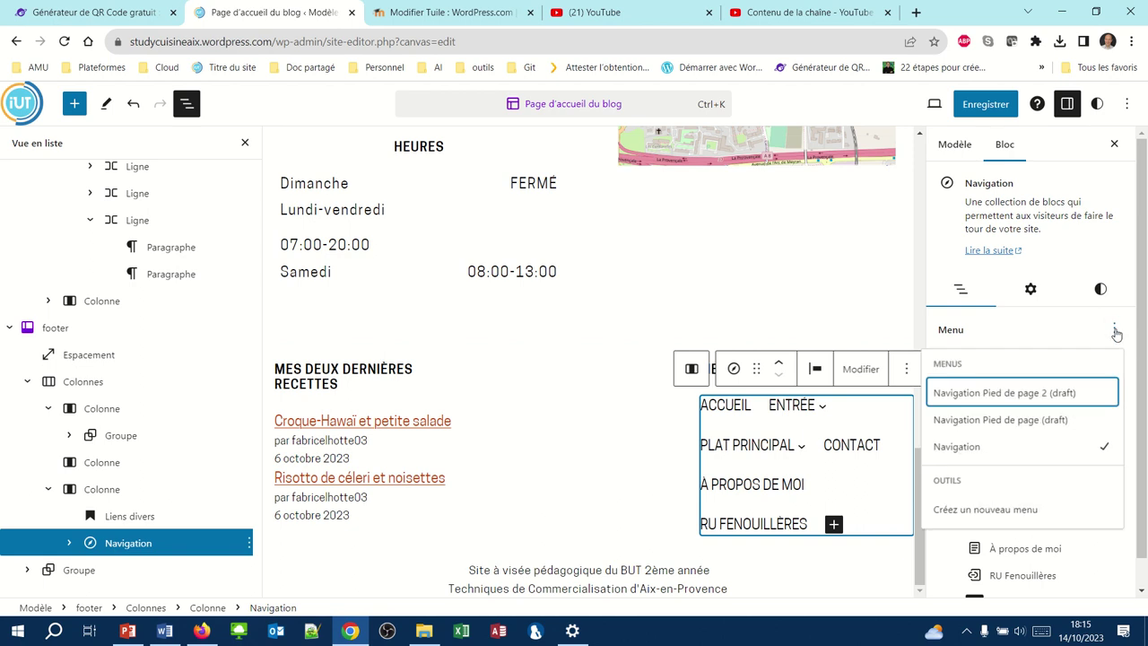
click(978, 455)
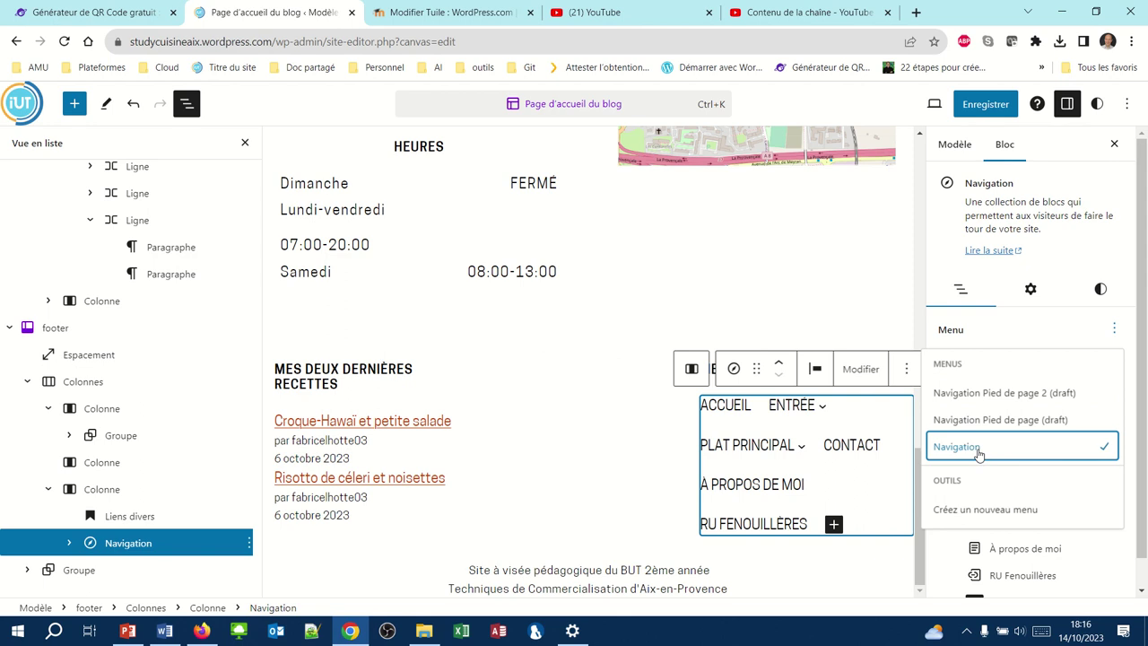
click(967, 421)
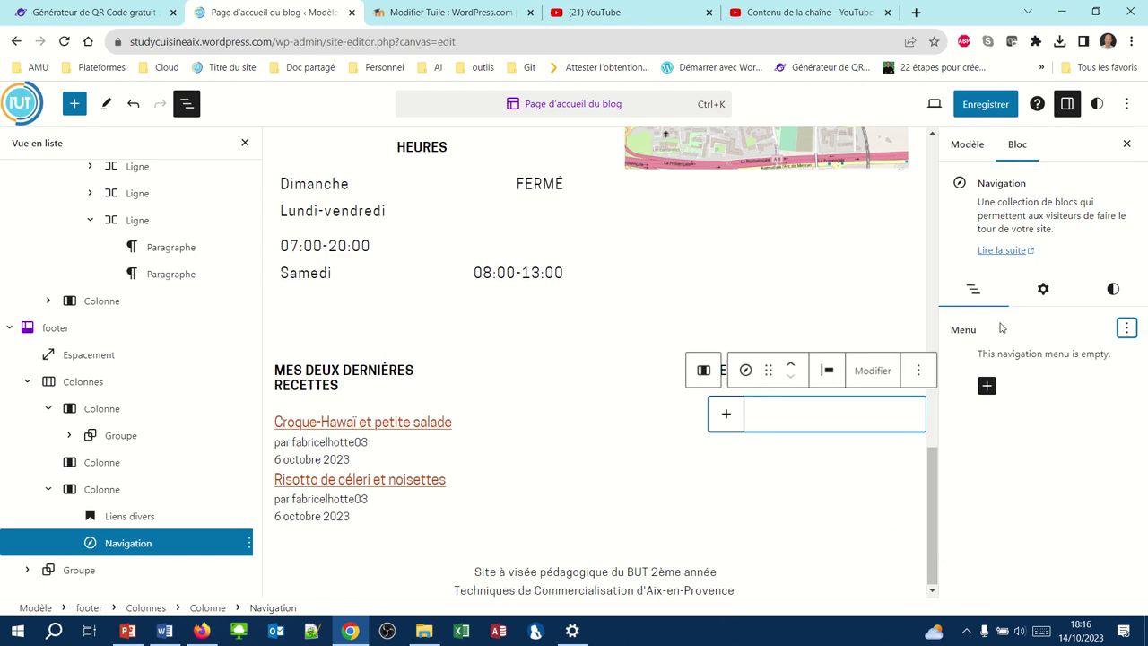
click(986, 385)
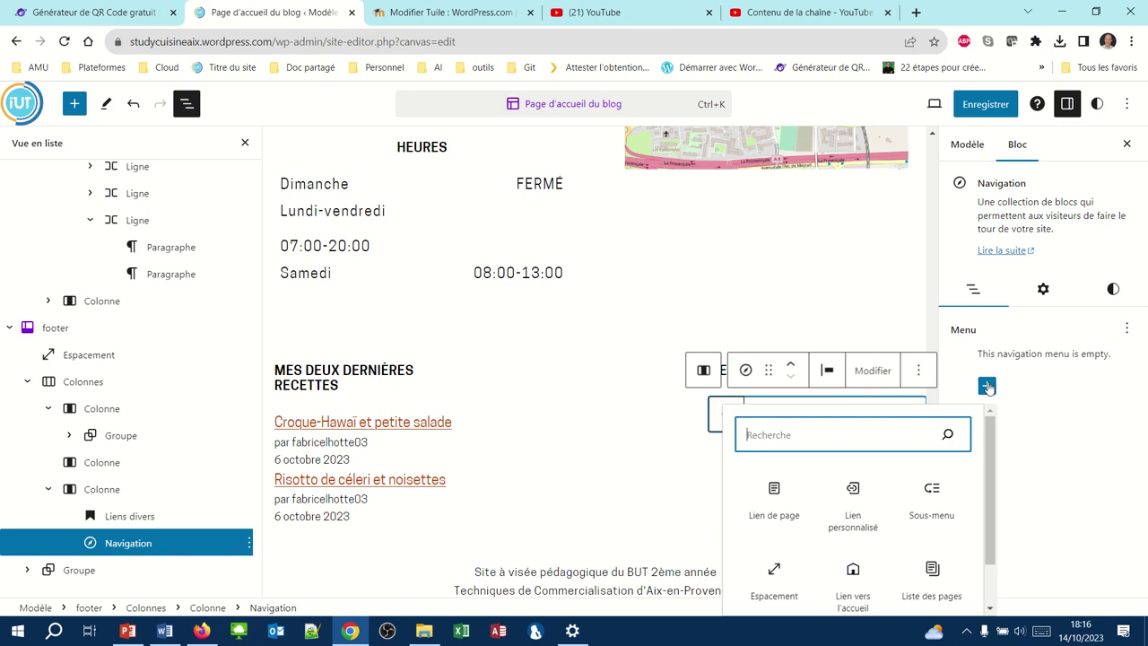
text(ou)
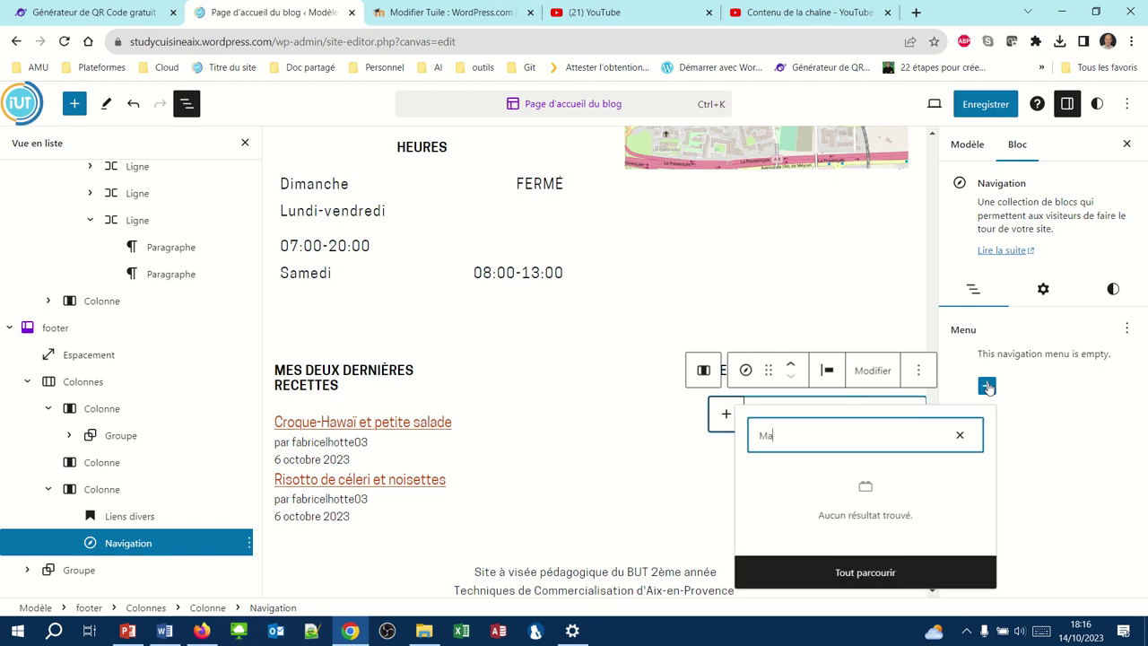
key(BackSpace)
key(BackSpace)
text(ma-cuisine.fr)
click(956, 435)
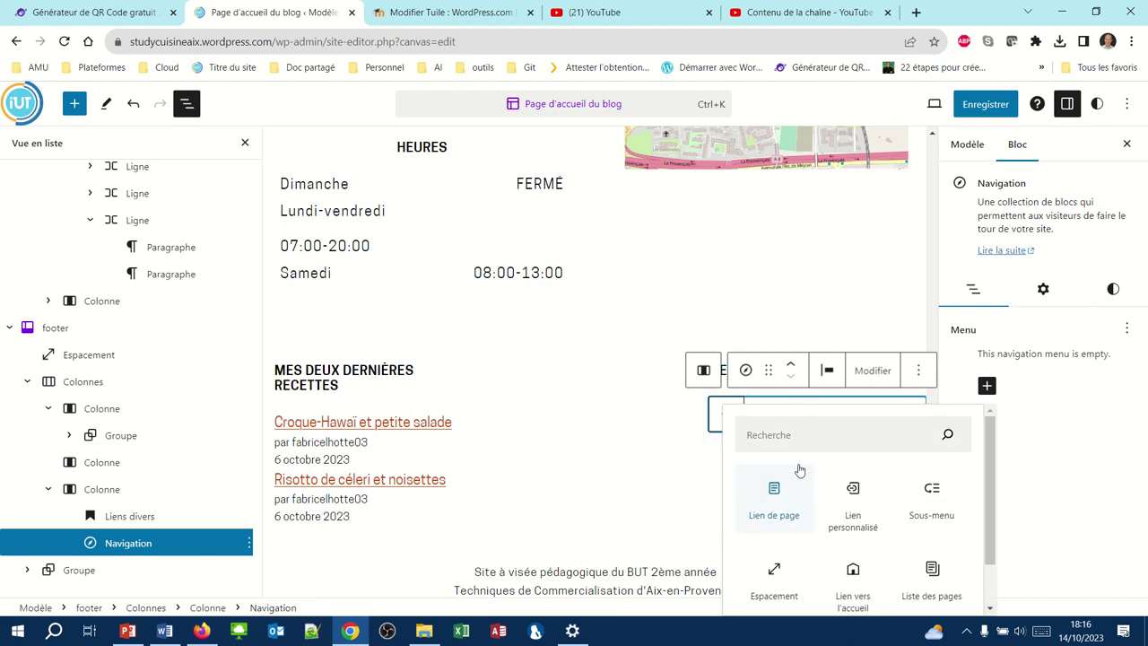
click(781, 439)
text(navig)
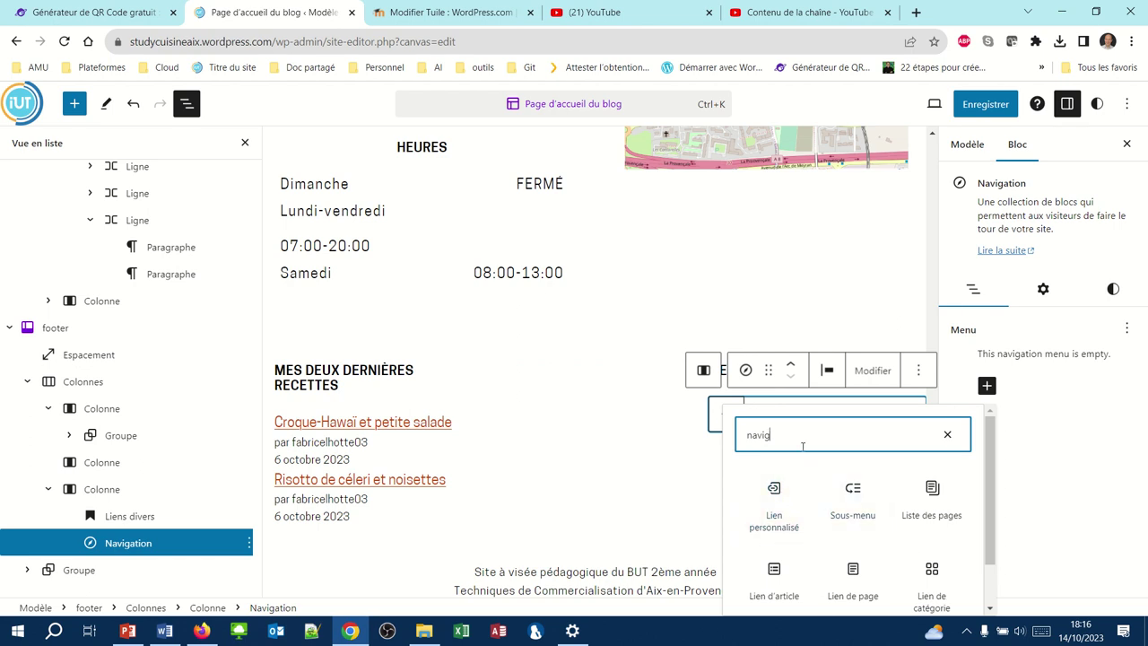
key(Escape)
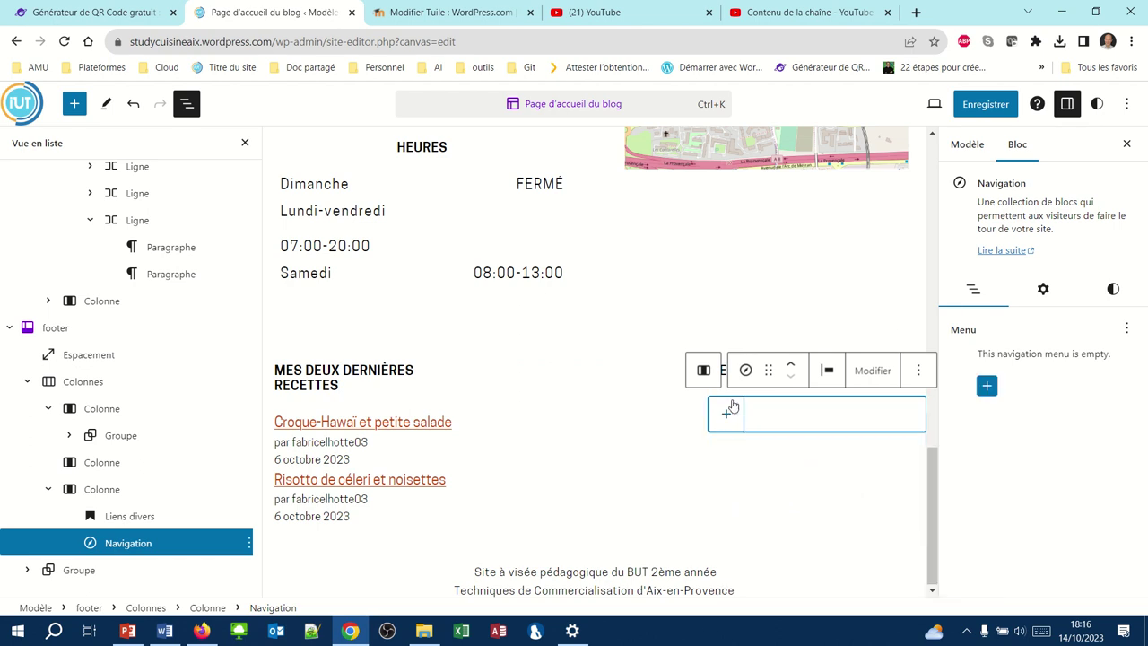
Add a custom link to ma-cuisine.fr in the Navigation block under "Liens divers"
click(762, 457)
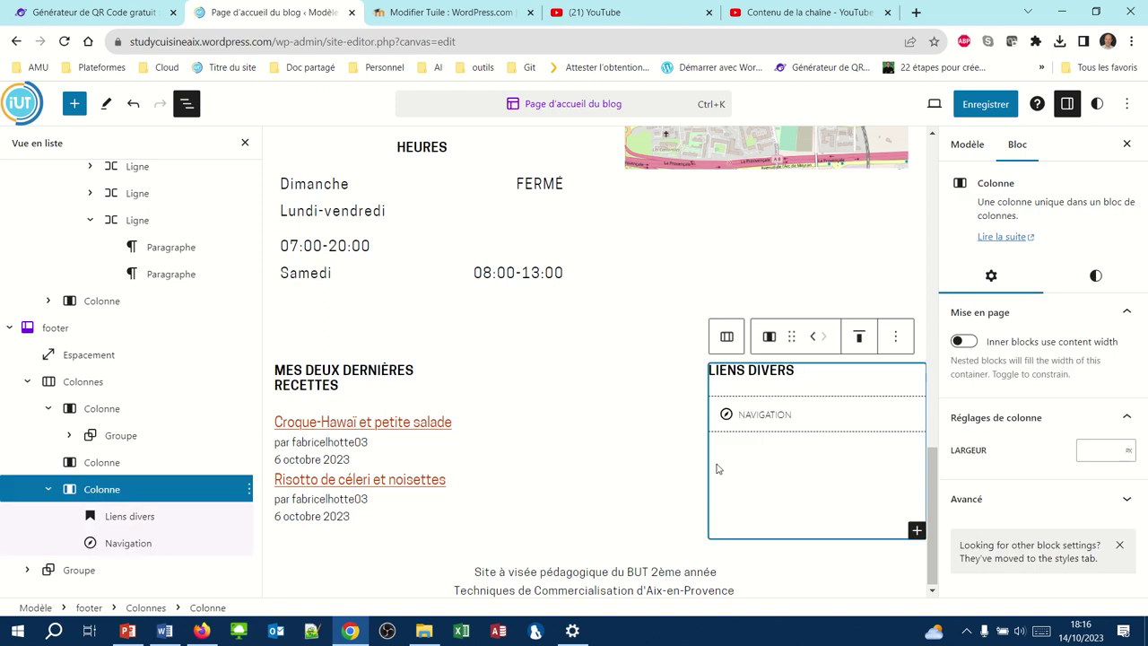
click(743, 423)
click(727, 415)
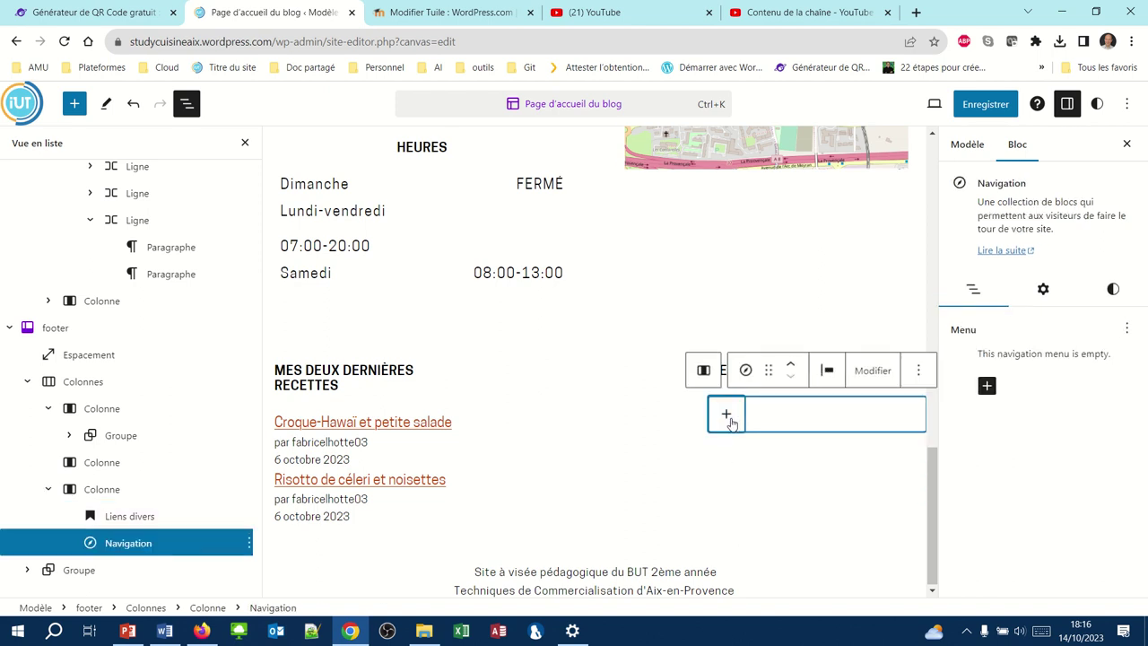
text(m)
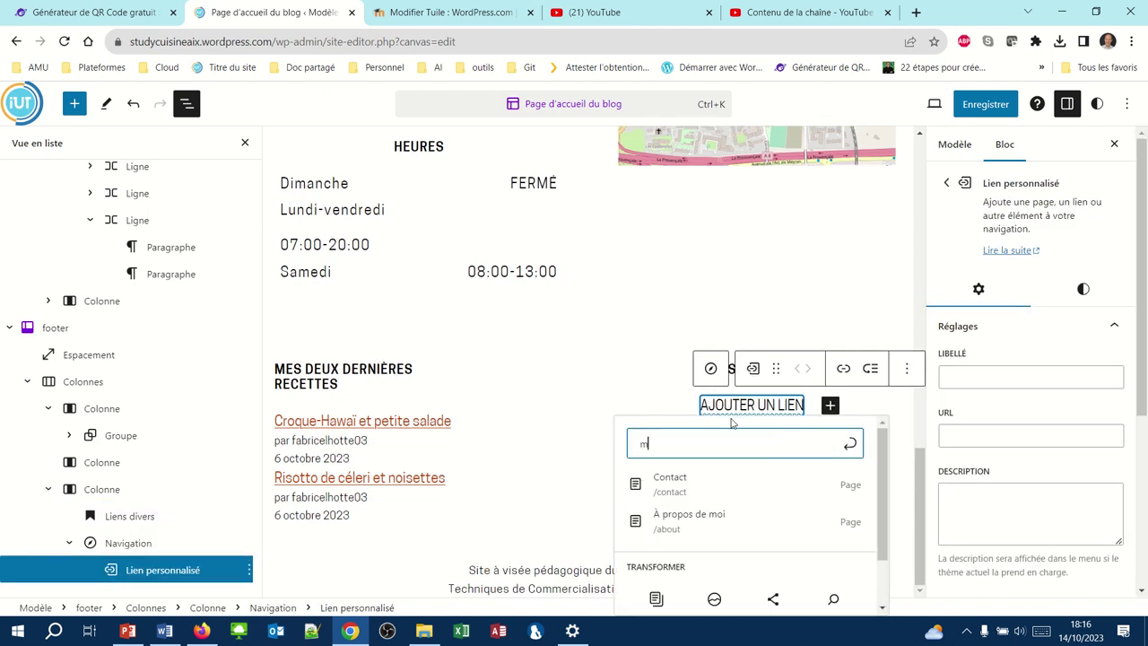
text(a-cuisi)
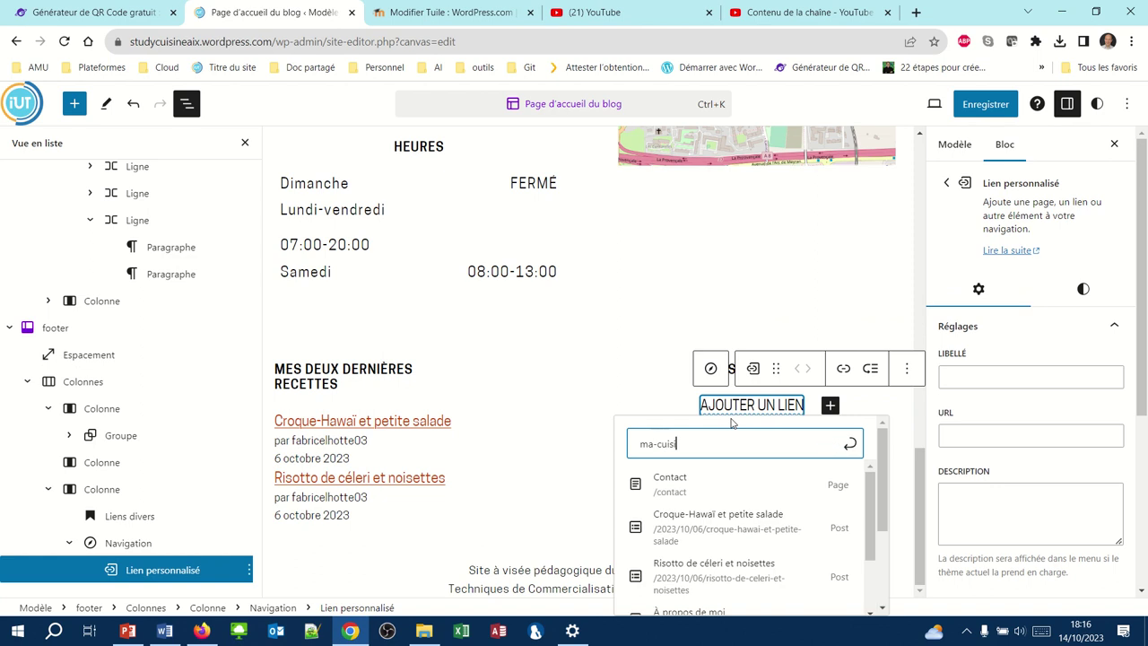
text(ne.fr)
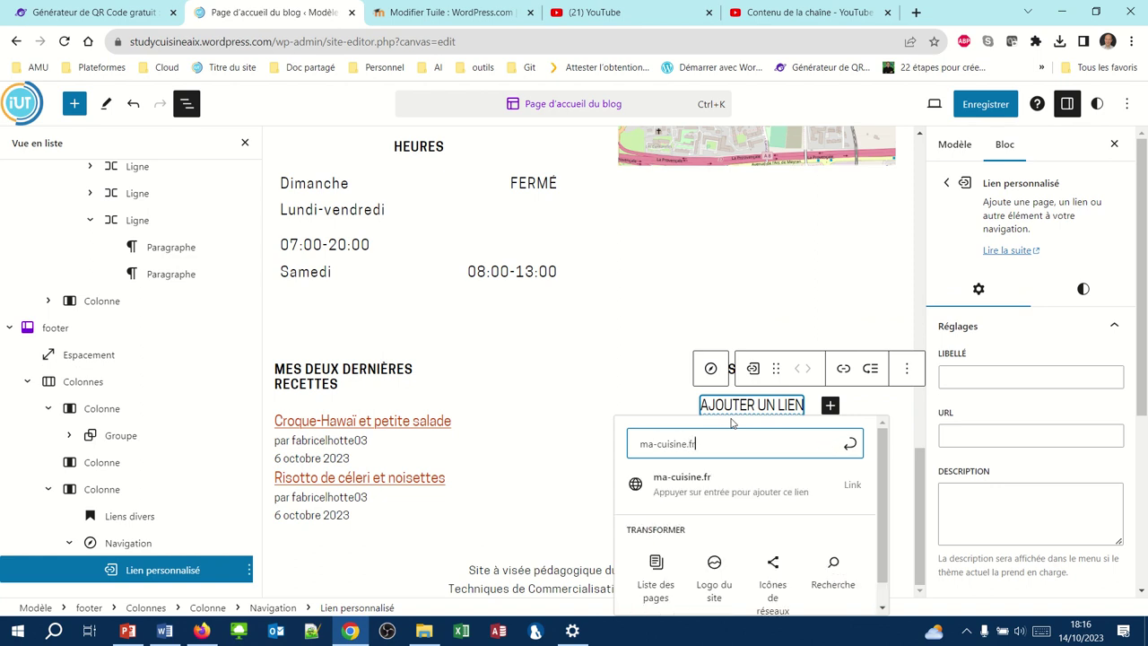
key(Return)
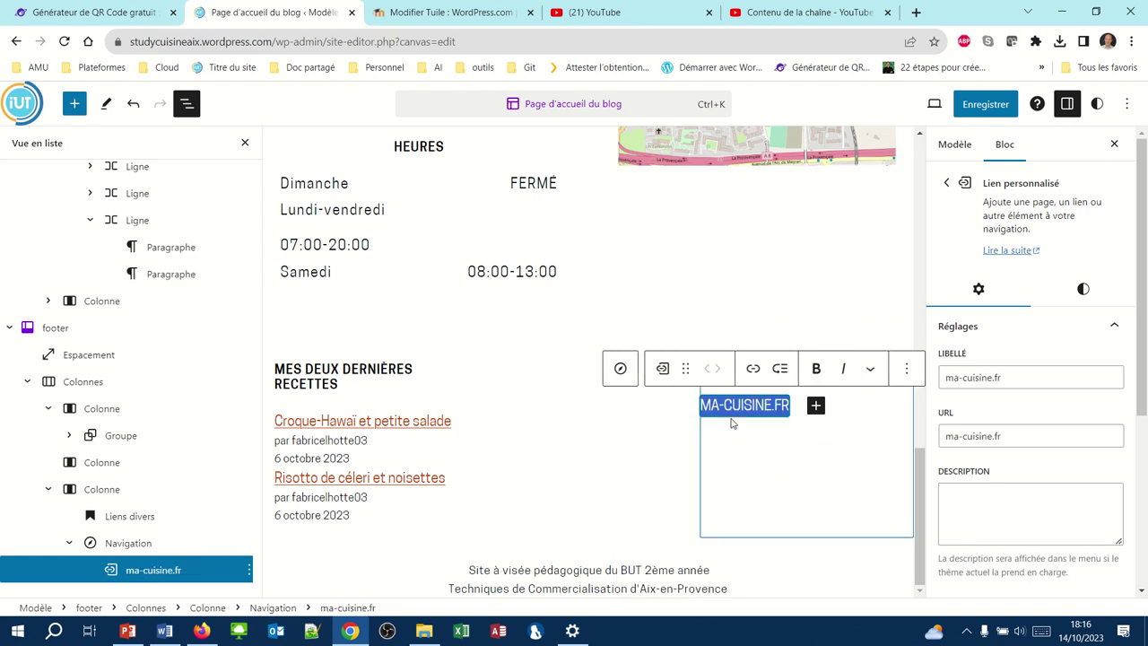
Capitalise the first letter of the custom link's label so it reads "Ma-cuisine.fr"
click(951, 379)
key(BackSpace)
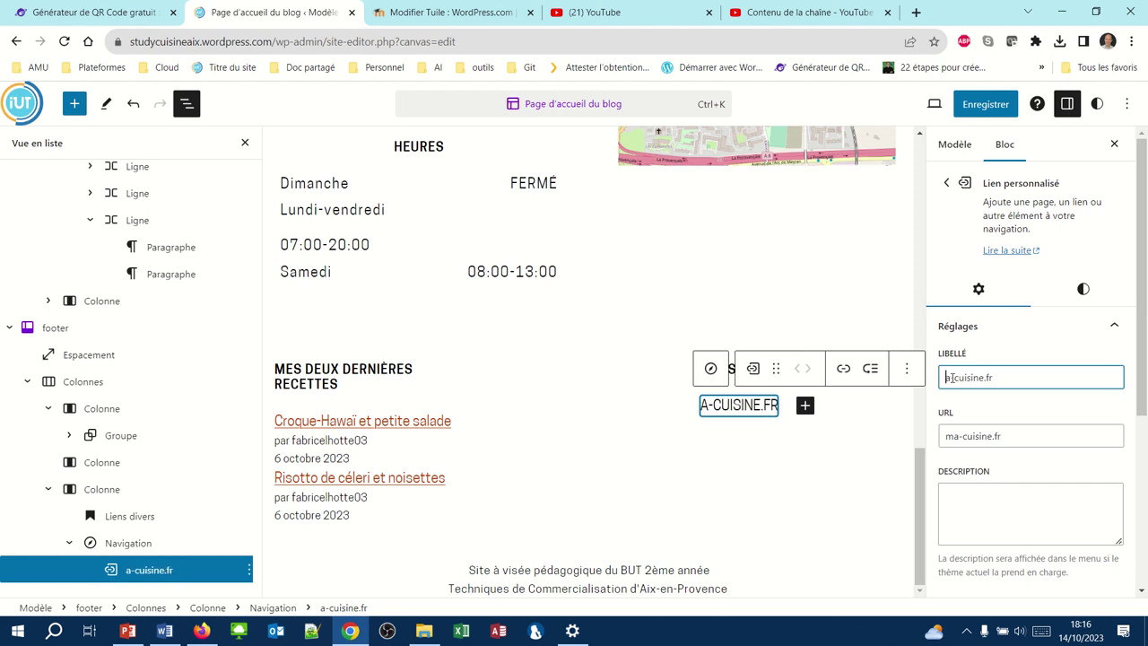
text(M)
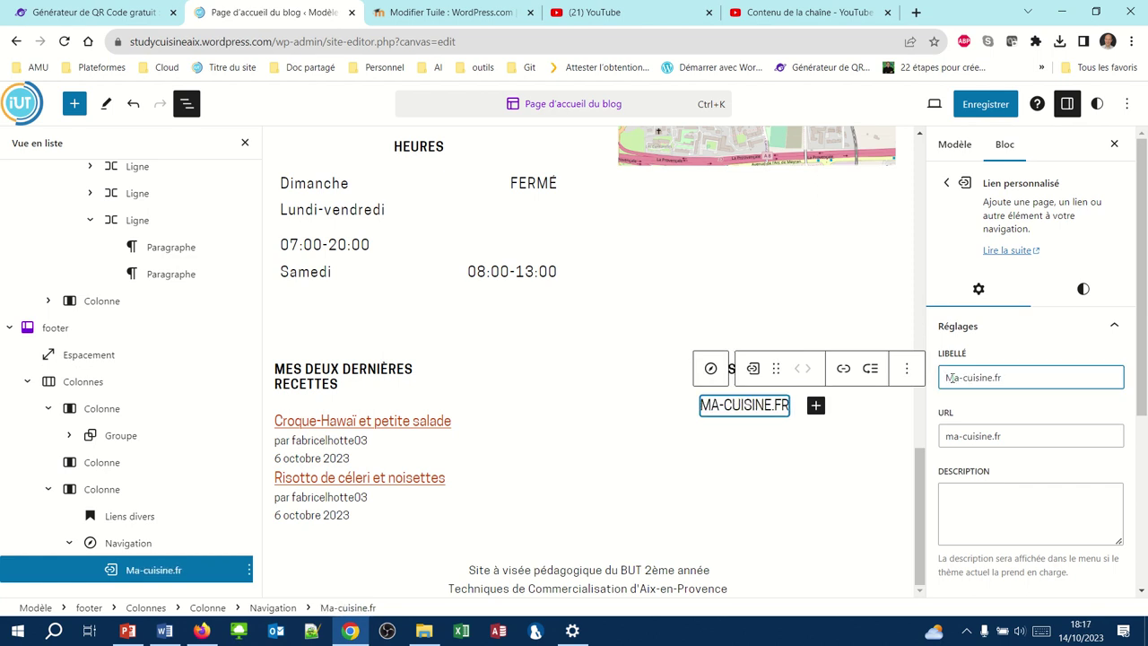
Add a second custom link to macuisinedetouslesjours.com in the Navigation block under "Liens divers"
click(816, 408)
click(816, 406)
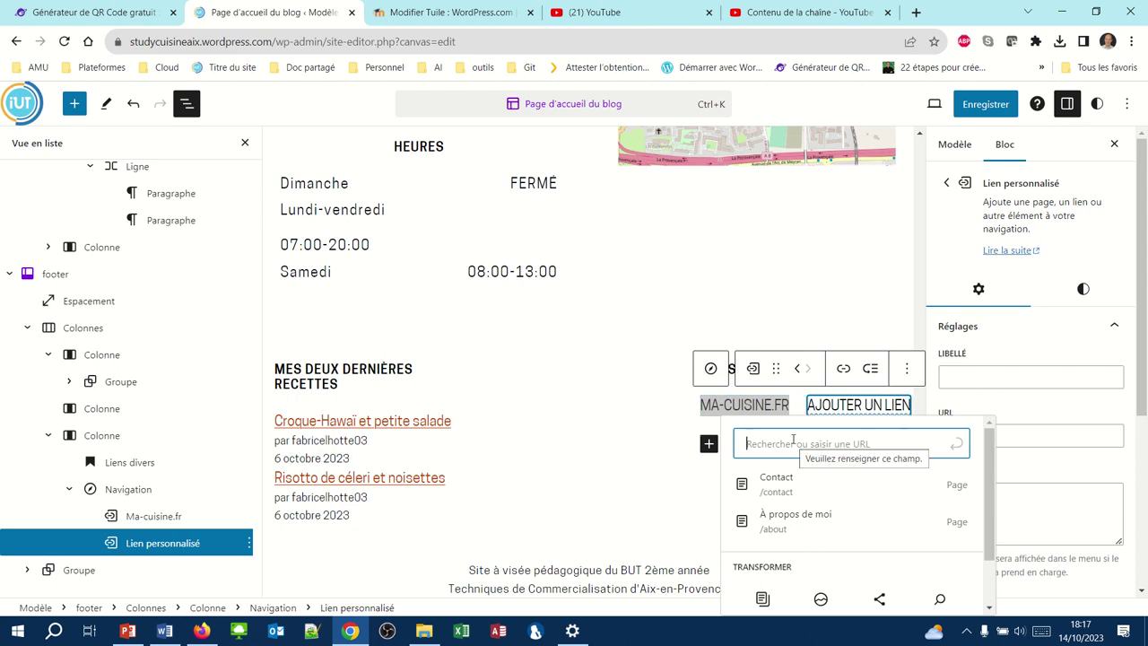
text(macuis)
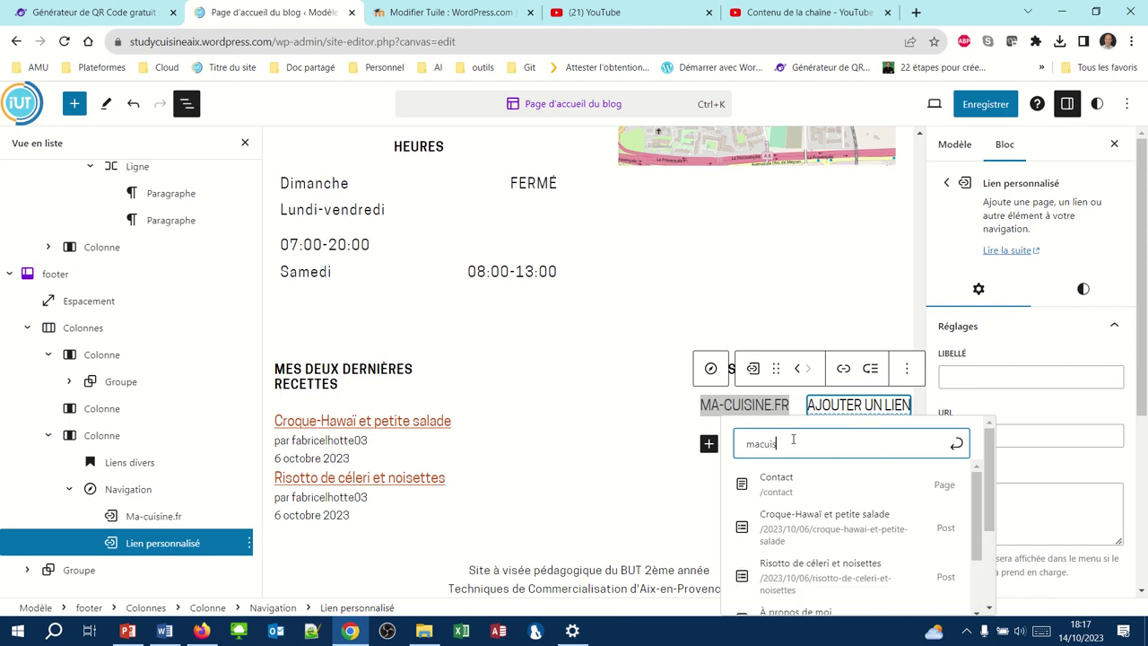
text(inedetous)
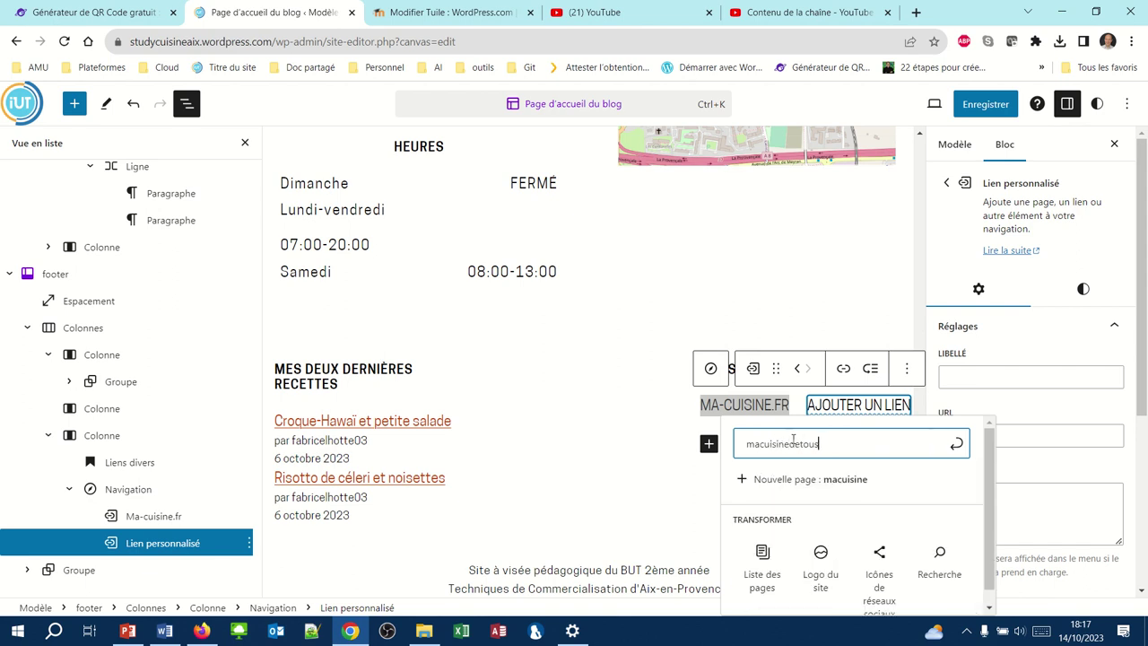
text(lesjours)
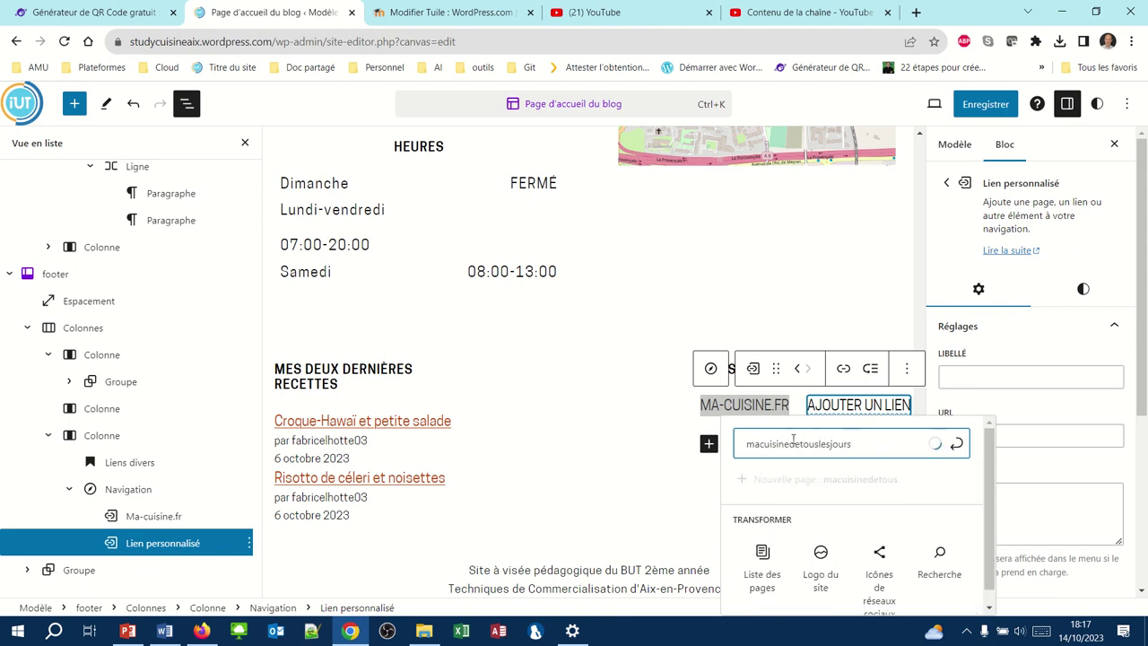
text(.com)
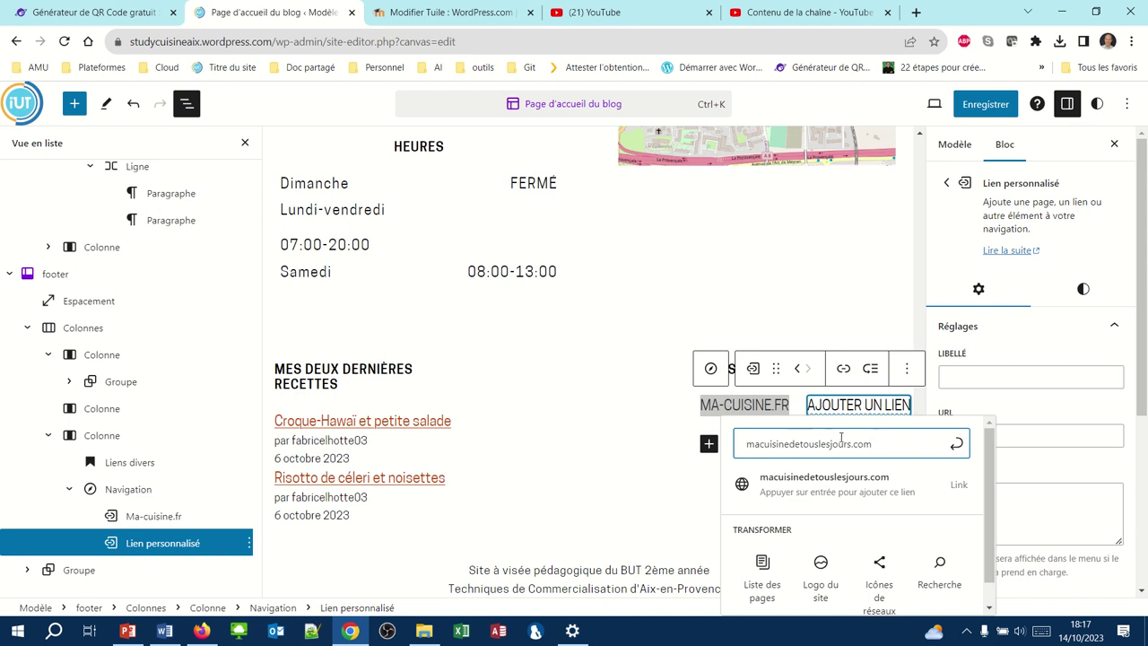
key(Return)
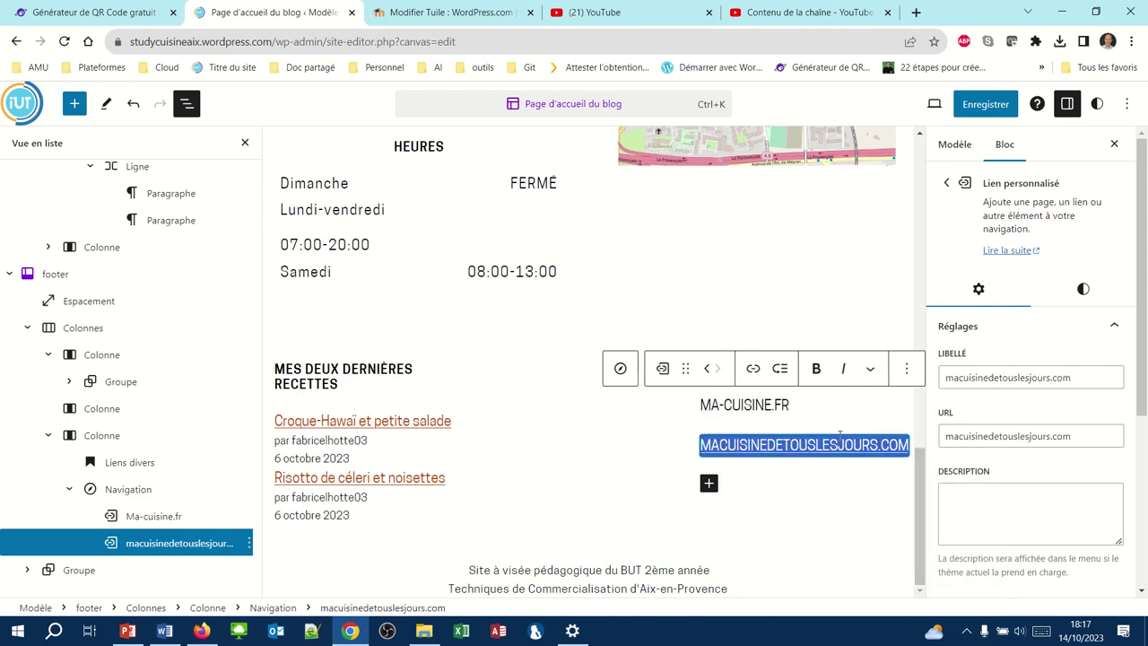
Change the label of the macuisinedetouslesjours.com link to "Ma cuisine de tous les jours"
drag(1068, 377, 884, 397)
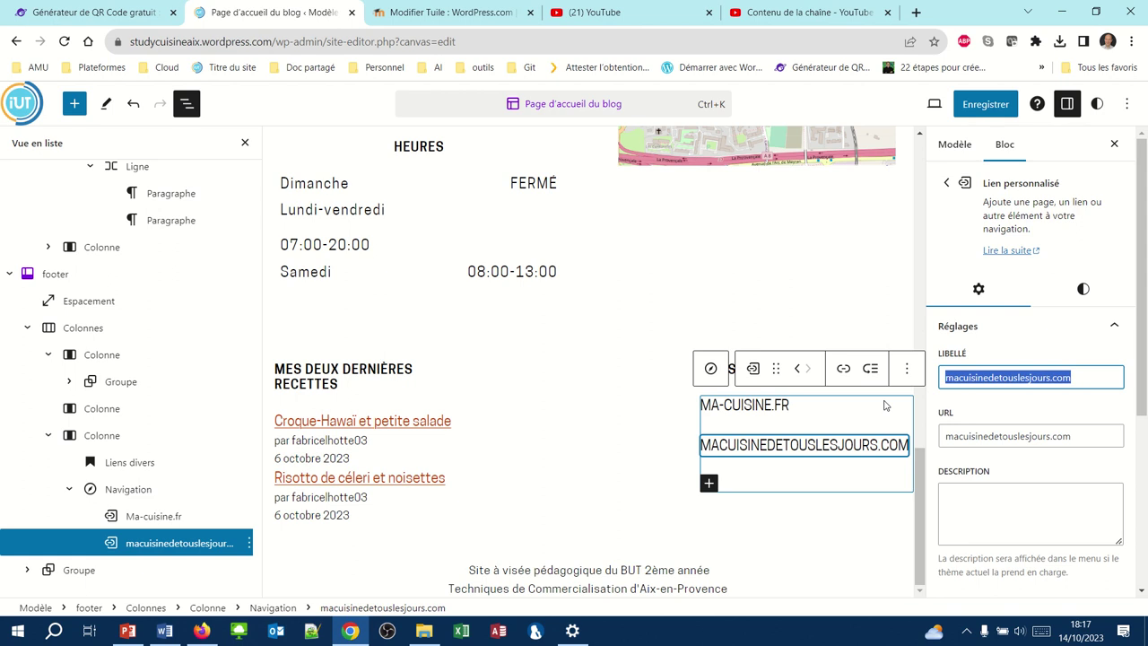
text(Ma)
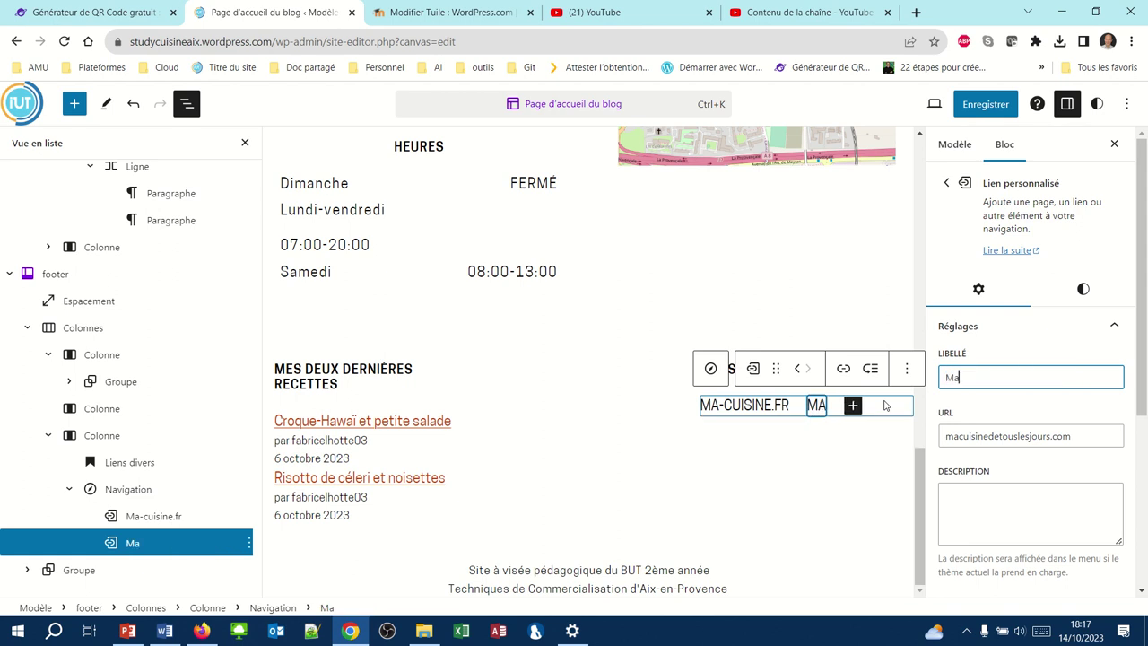
text( cuisin)
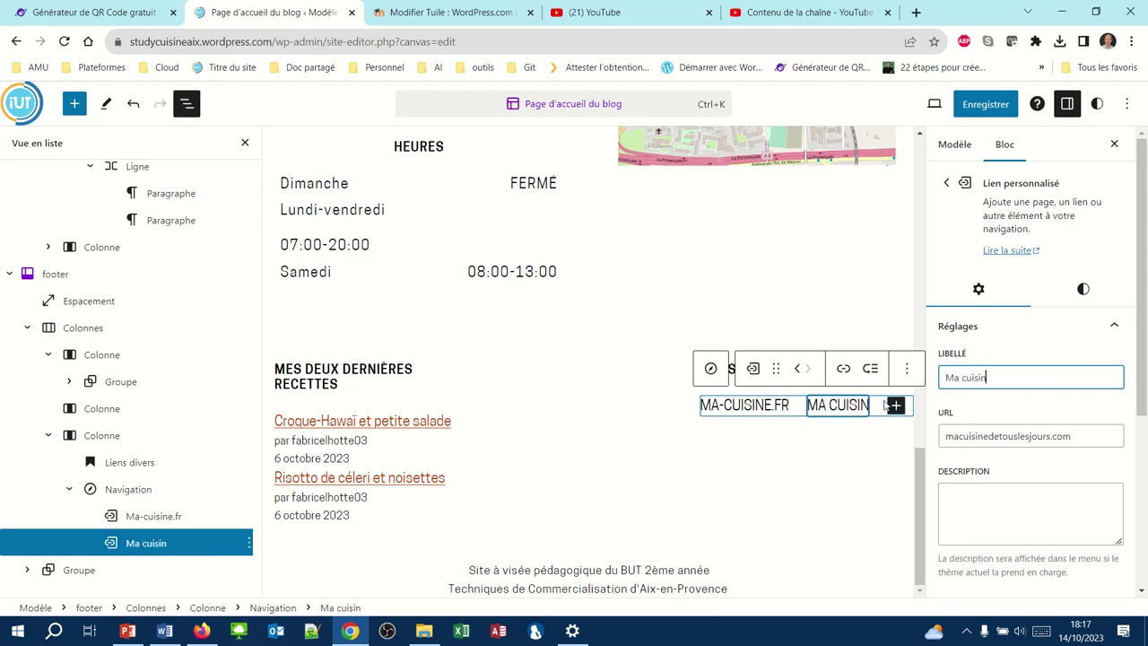
text(e de tous les jours)
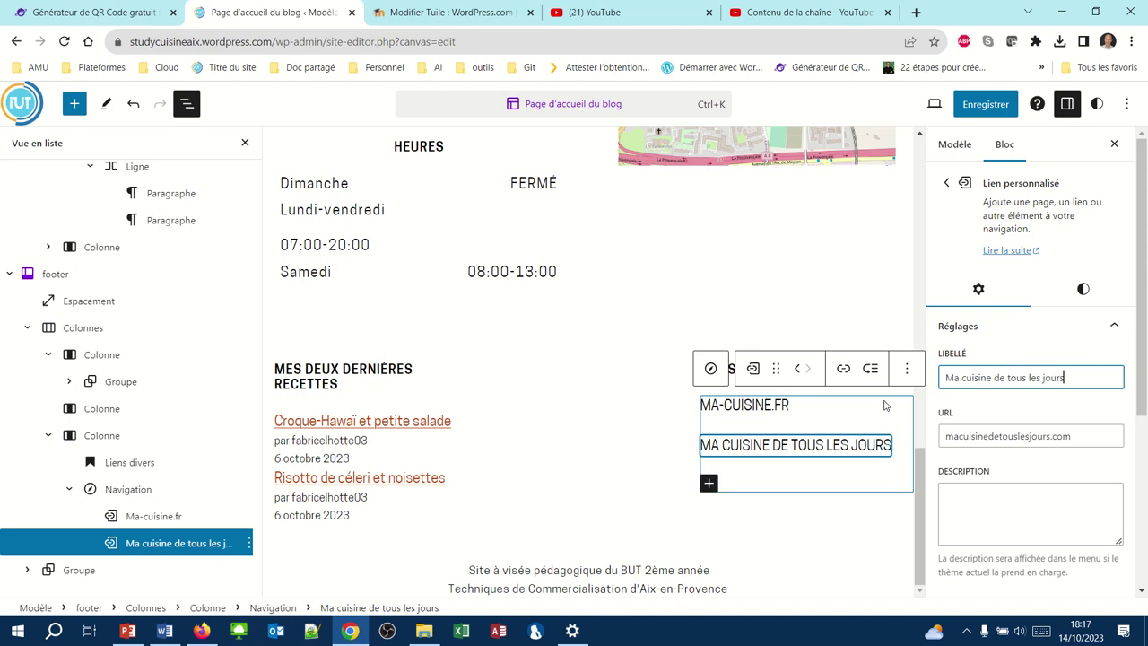
scroll(960, 423, down, 3)
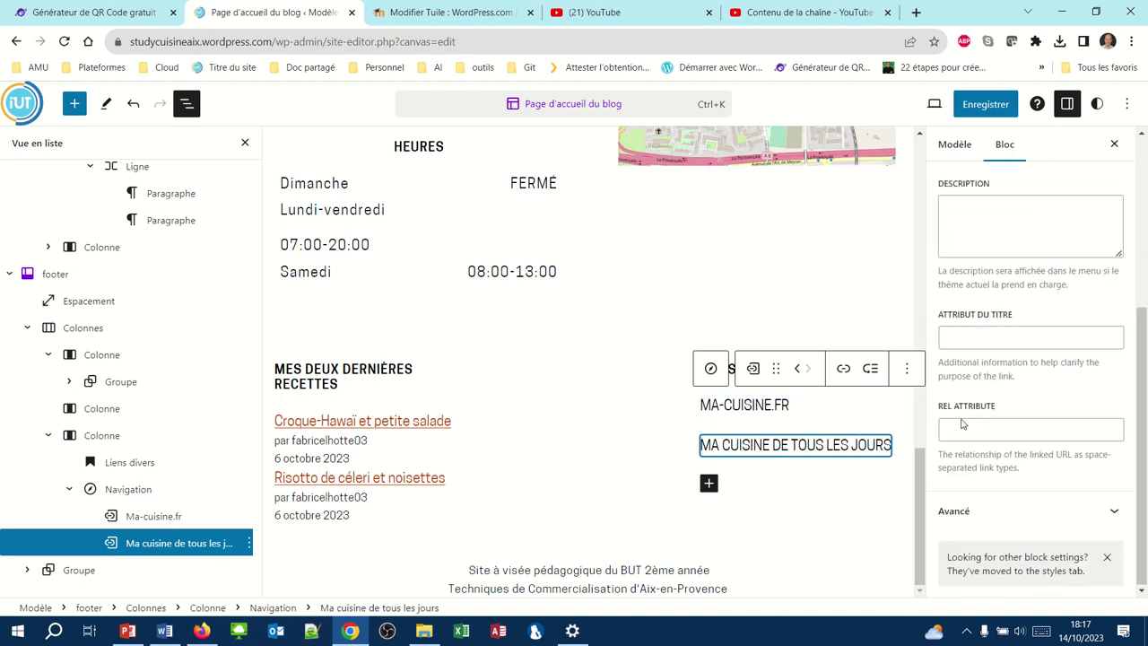
scroll(960, 419, up, 5)
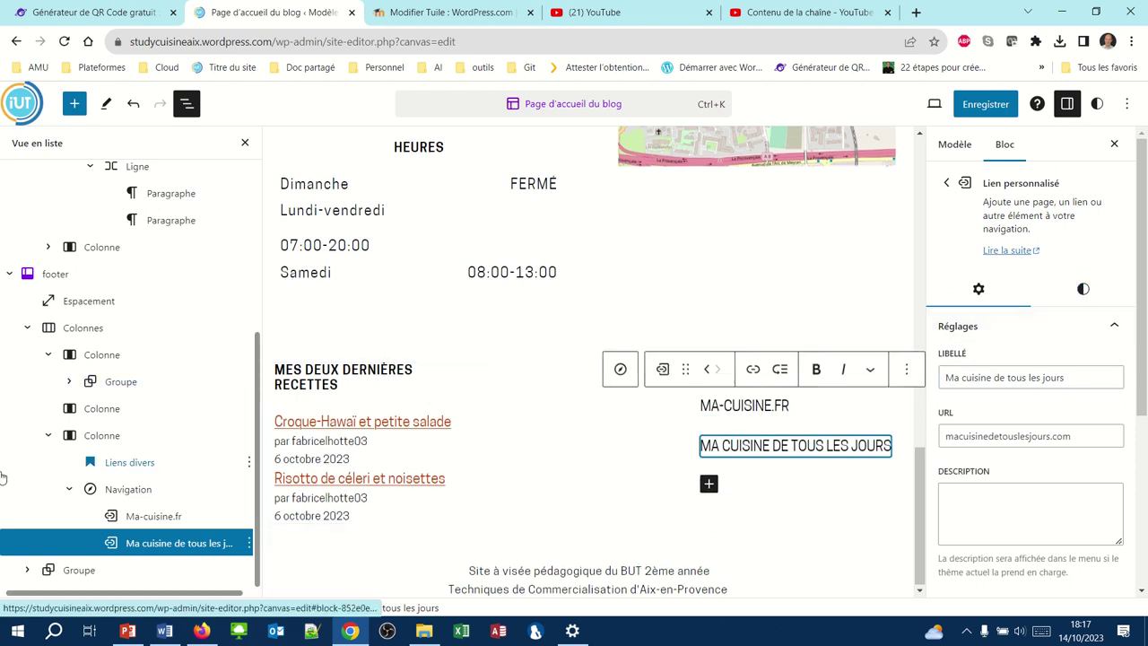
Set the orientation of the footer's Navigation block under "Liens divers" to vertical
click(125, 489)
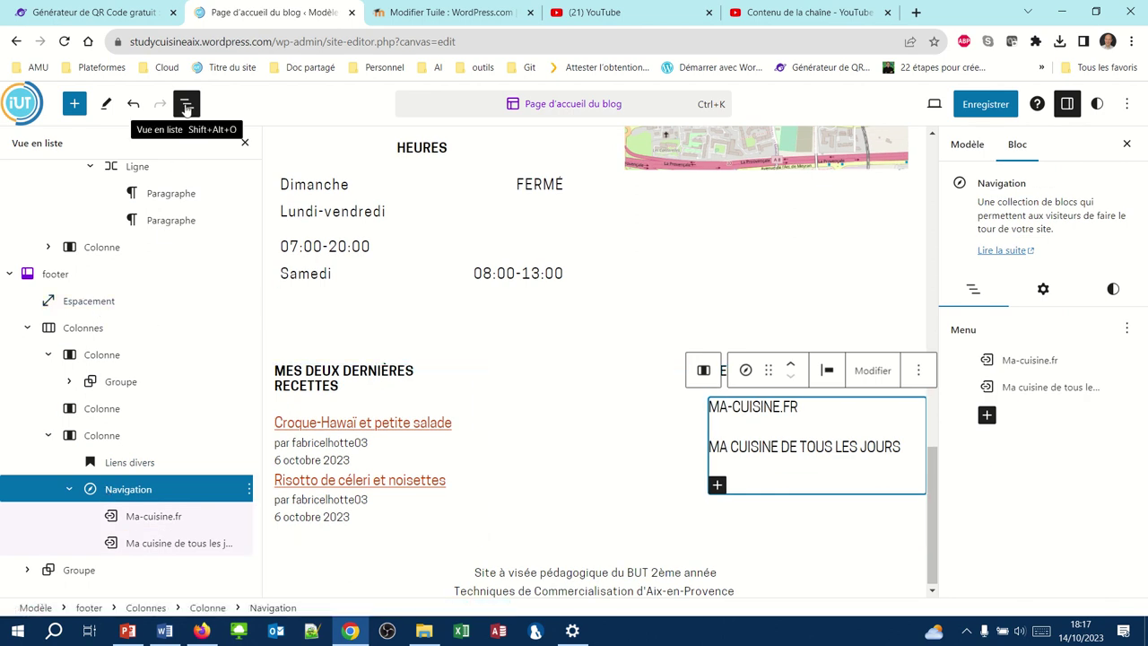
click(134, 491)
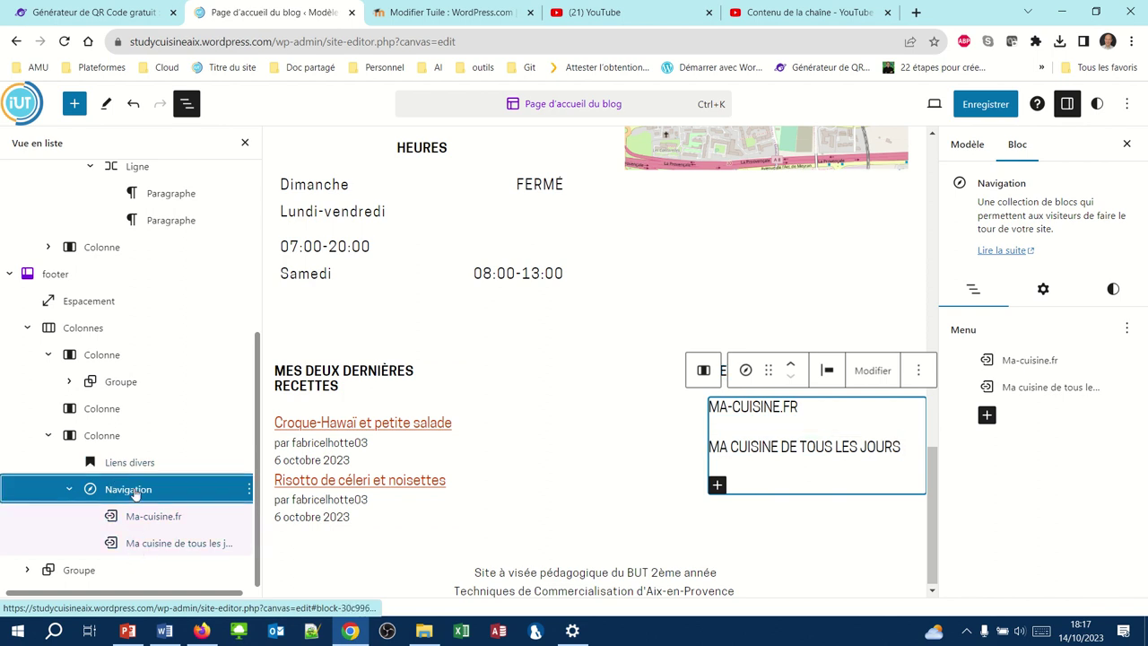
click(1076, 293)
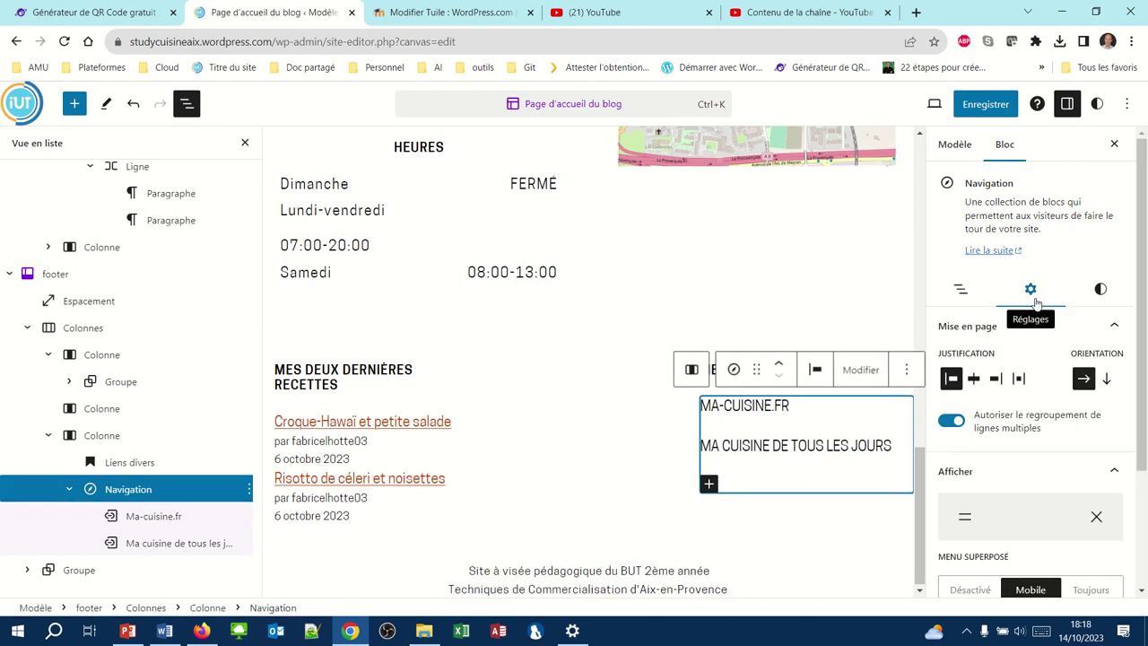
scroll(1038, 472, down, 2)
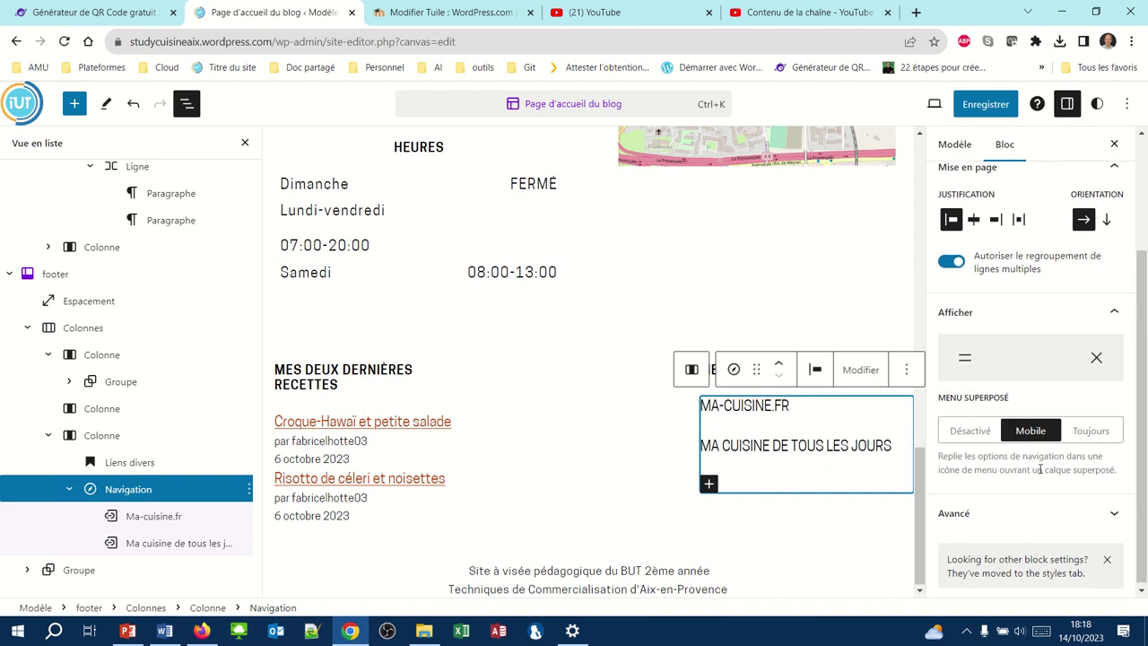
scroll(1039, 469, up, 2)
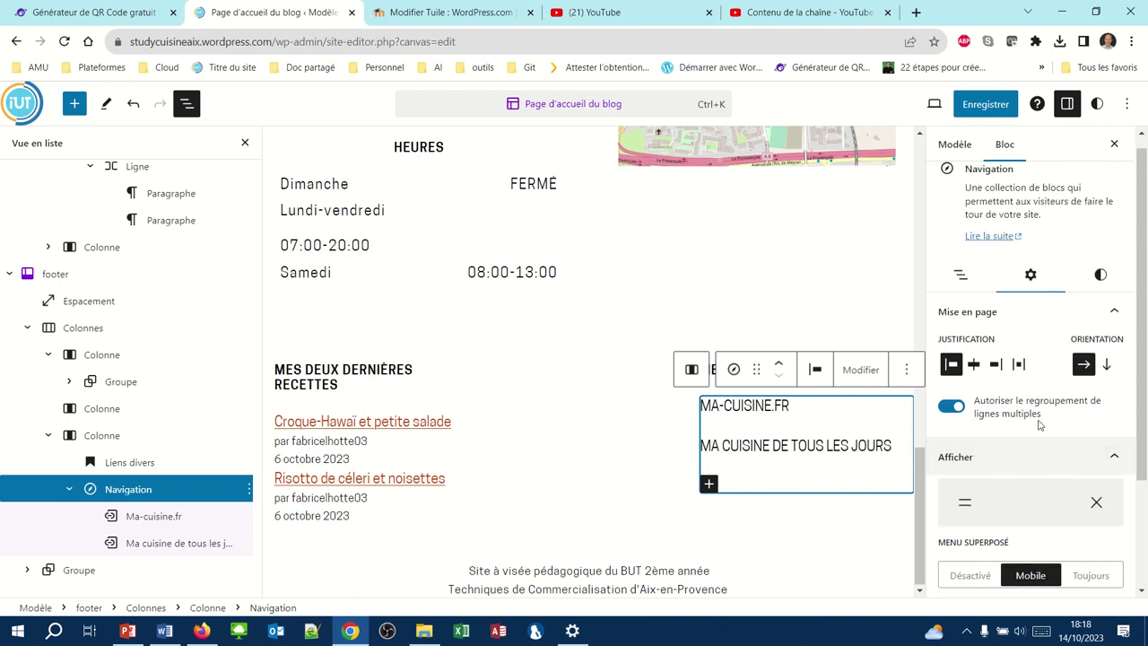
click(1105, 366)
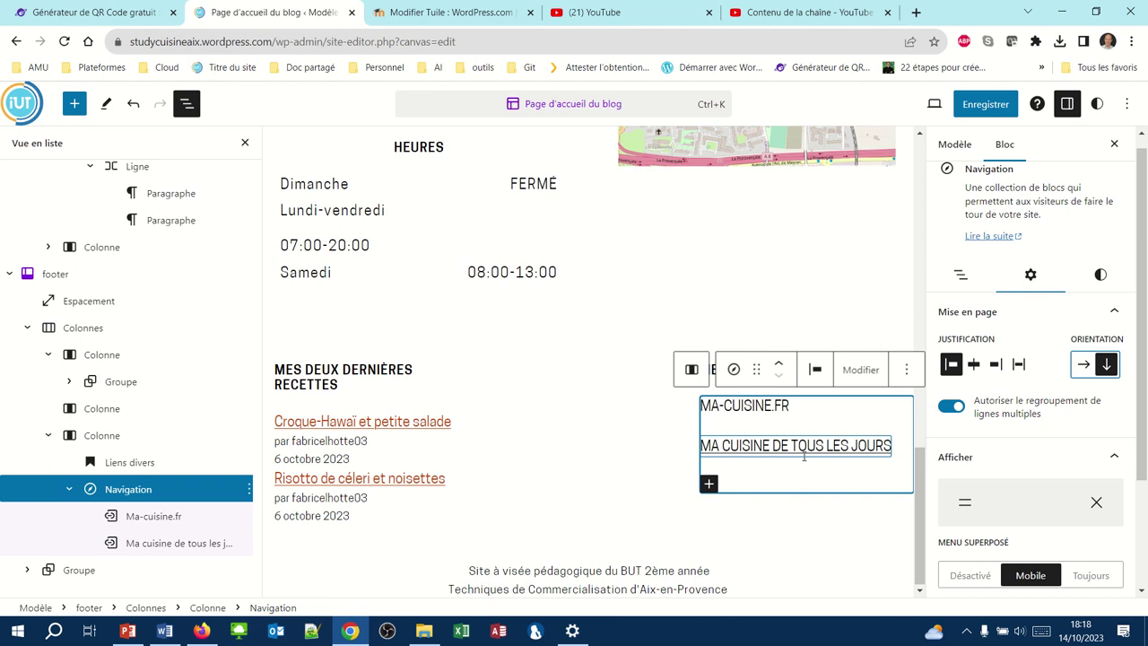
Search for "entrée" and add a link to the Entrée category at the end of the footer's Navigation block
click(615, 482)
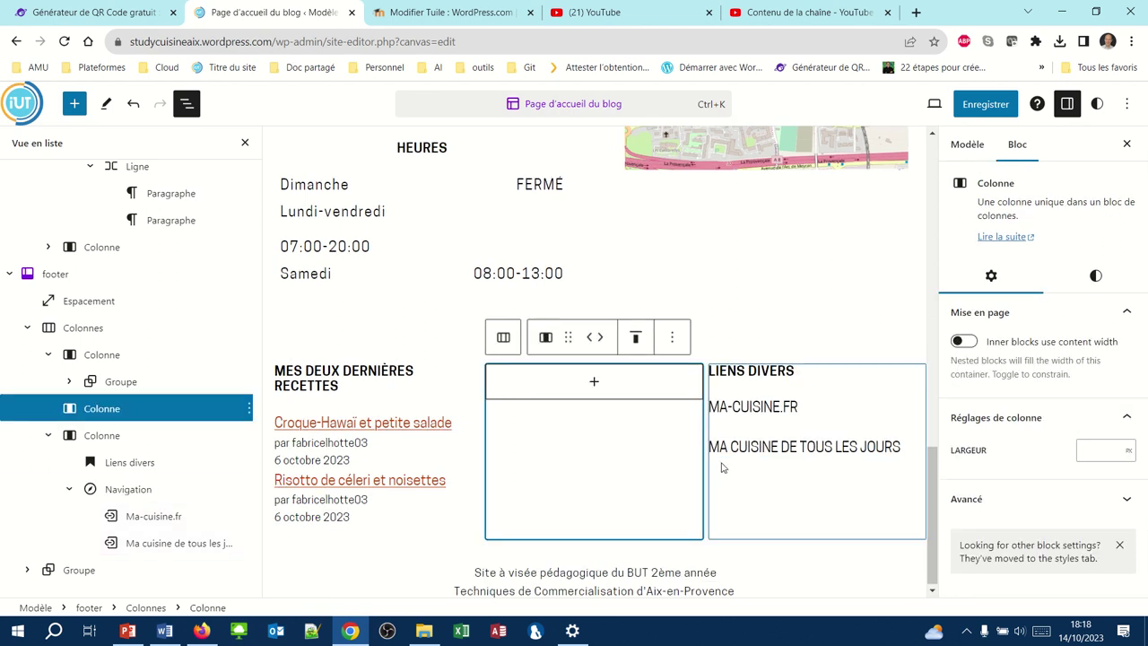
click(723, 468)
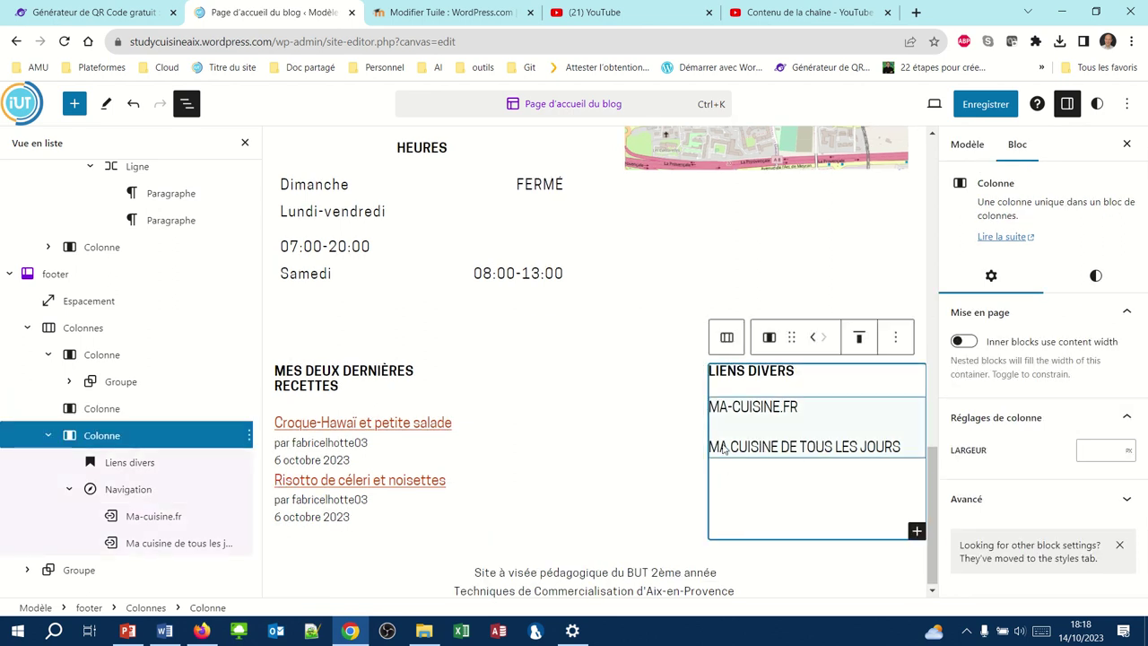
click(722, 452)
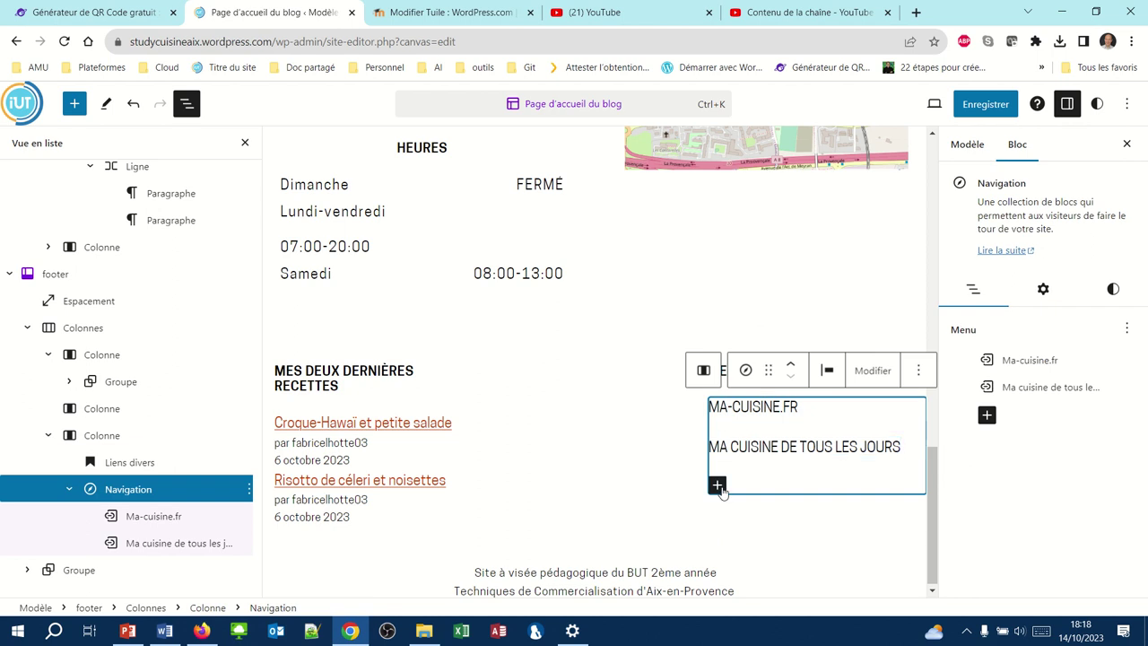
click(718, 485)
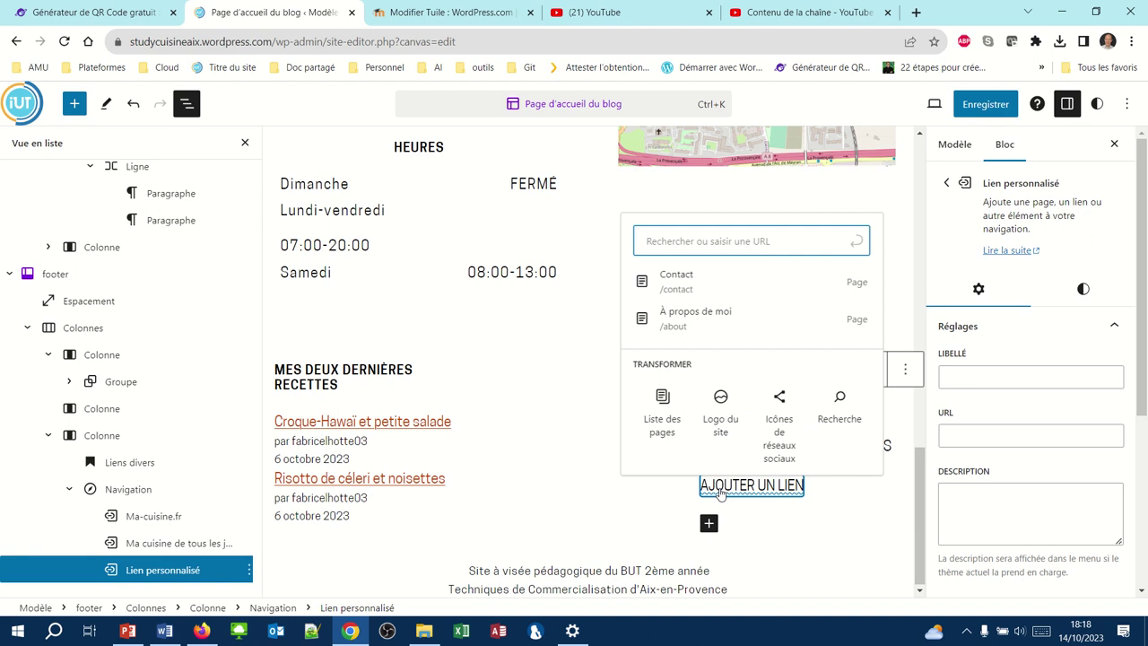
text(entrée)
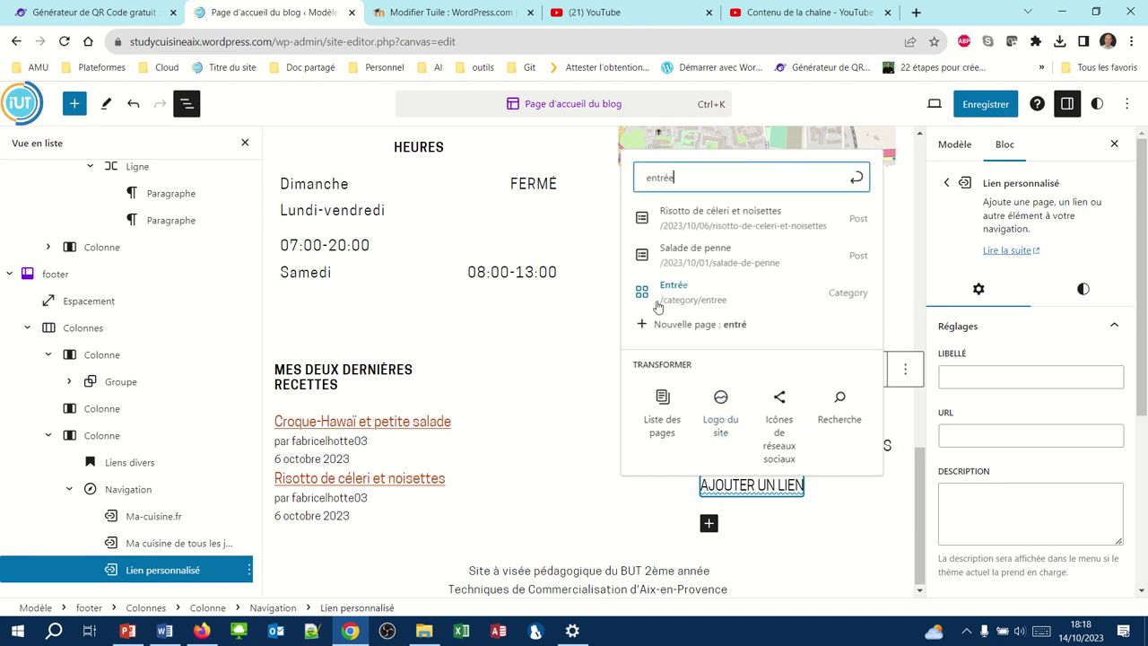
click(677, 295)
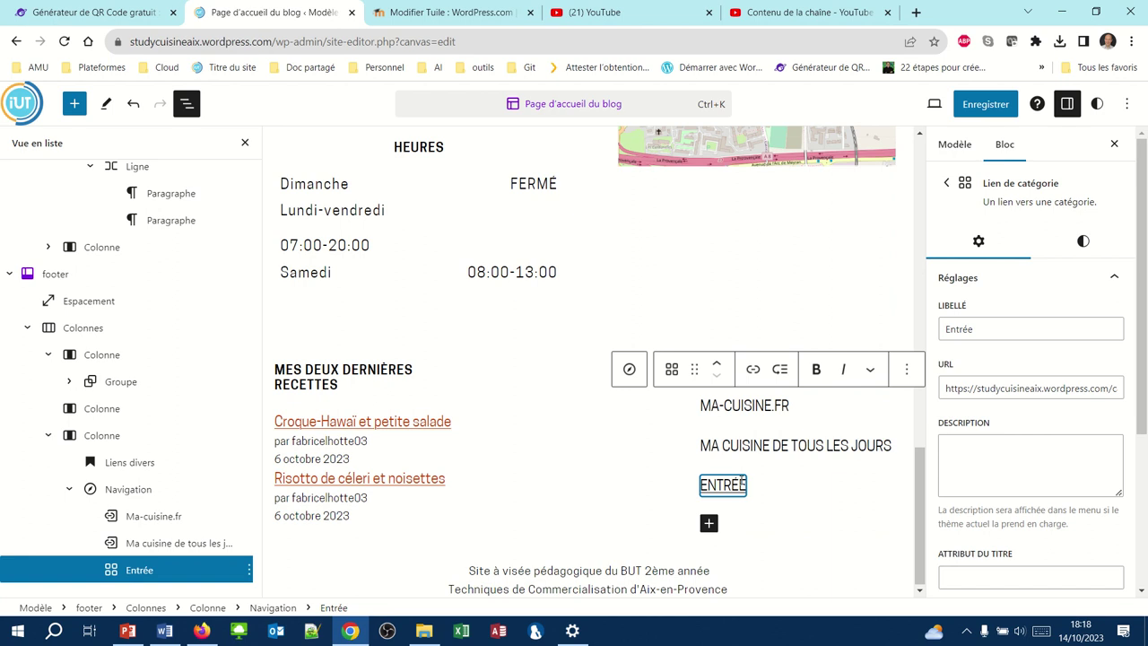
Turn the Entrée link into a submenu and add the post "Croque-Hawaï et petite salade" to it
click(780, 370)
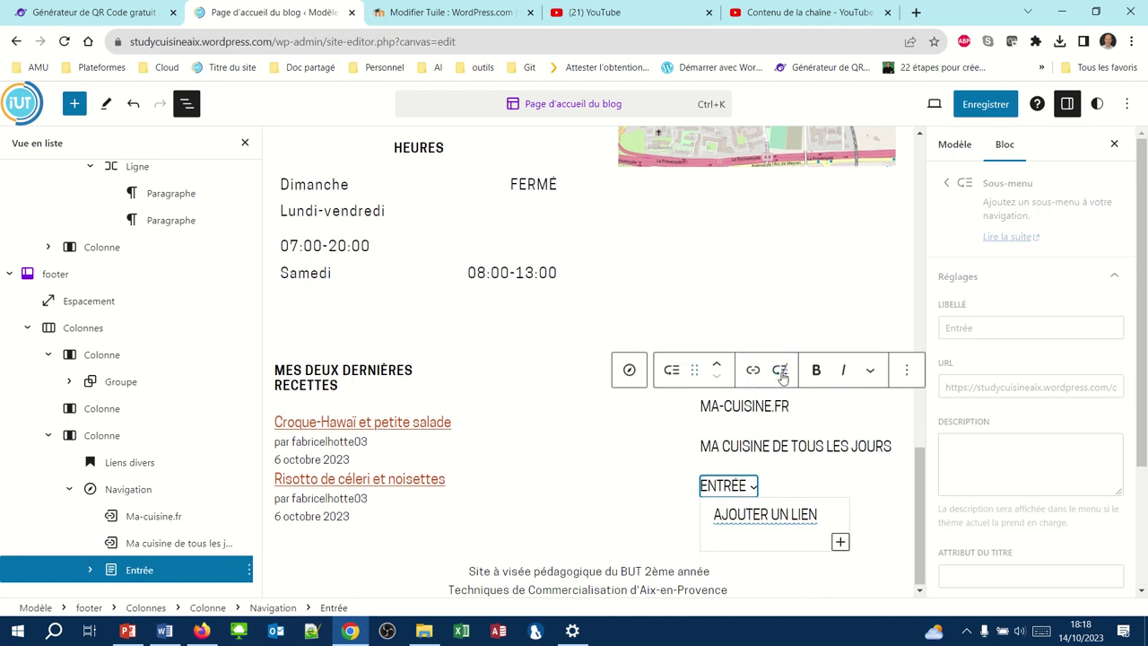
click(769, 516)
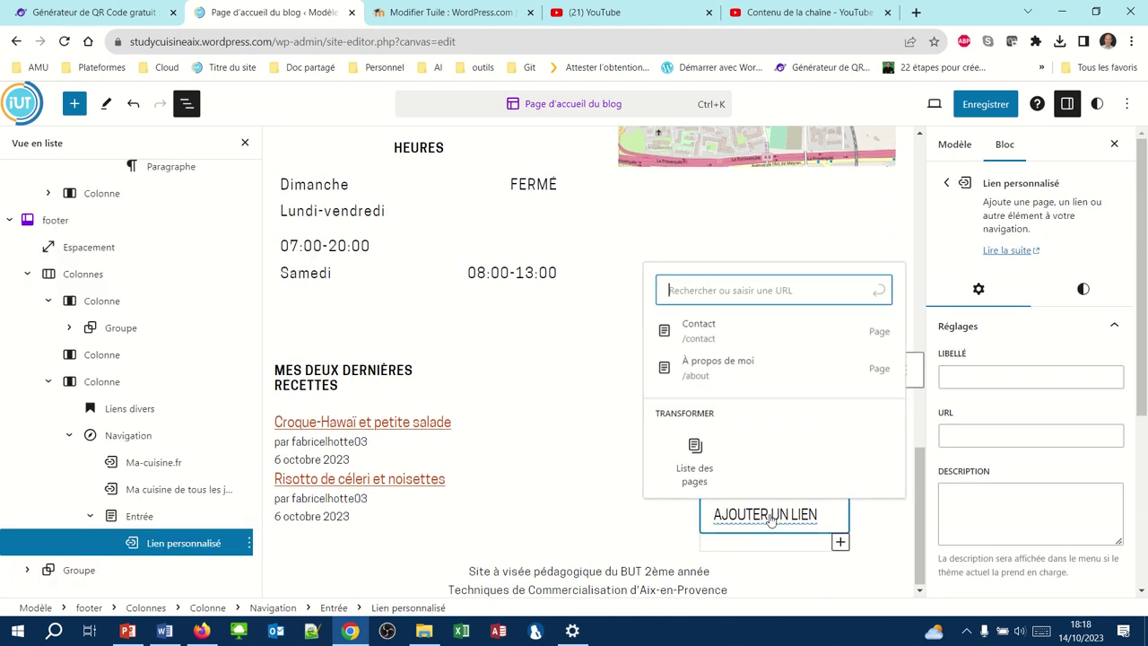
text(croque)
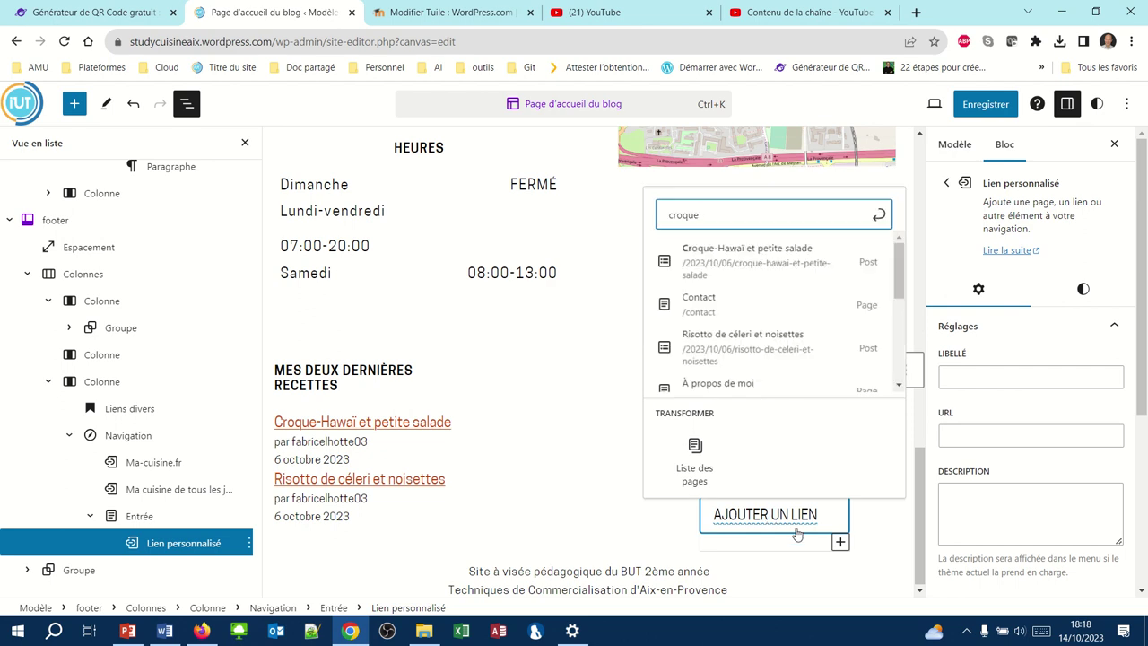
click(752, 265)
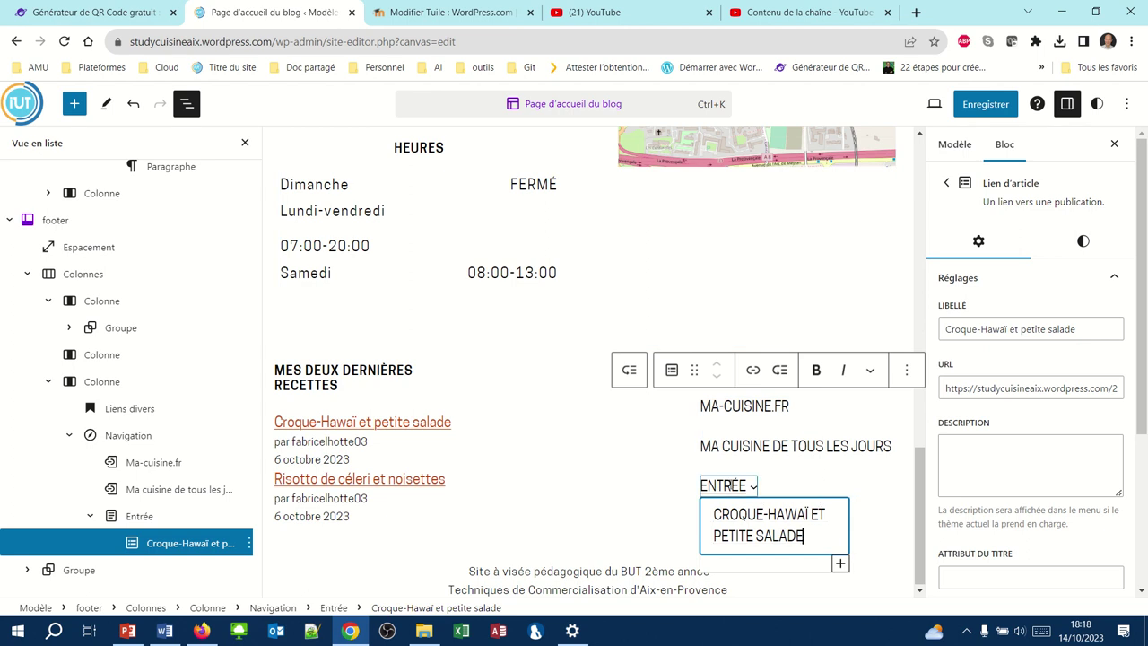
Add a link to the "Plat principal" category below Entrée in the footer's Navigation block and turn it into a submenu
click(732, 484)
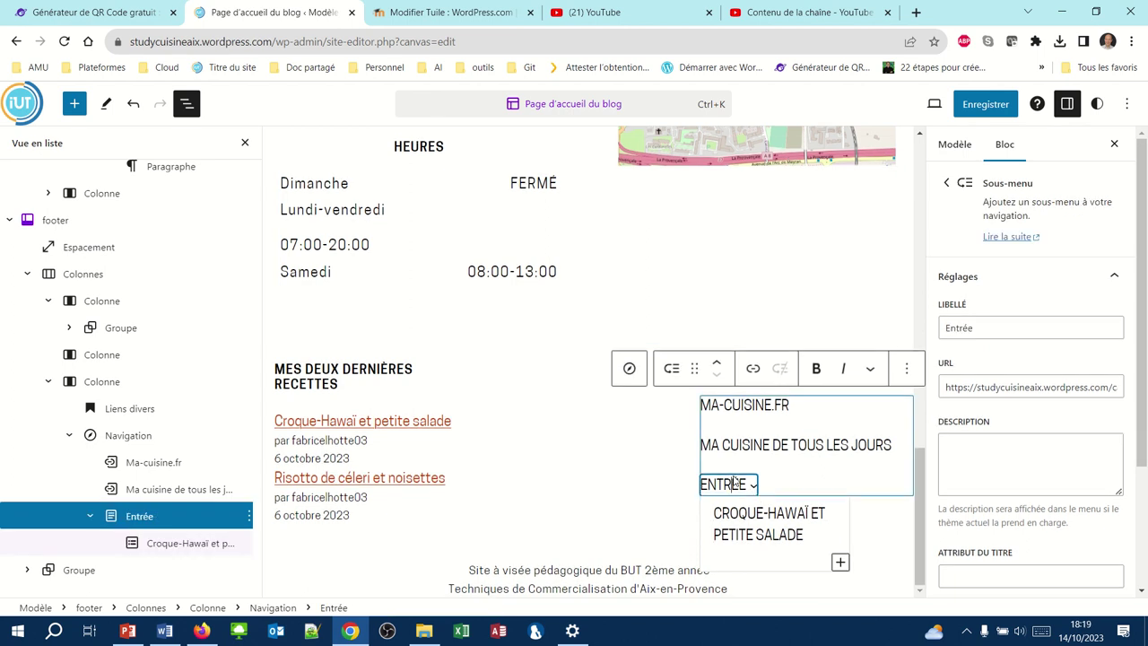
click(743, 445)
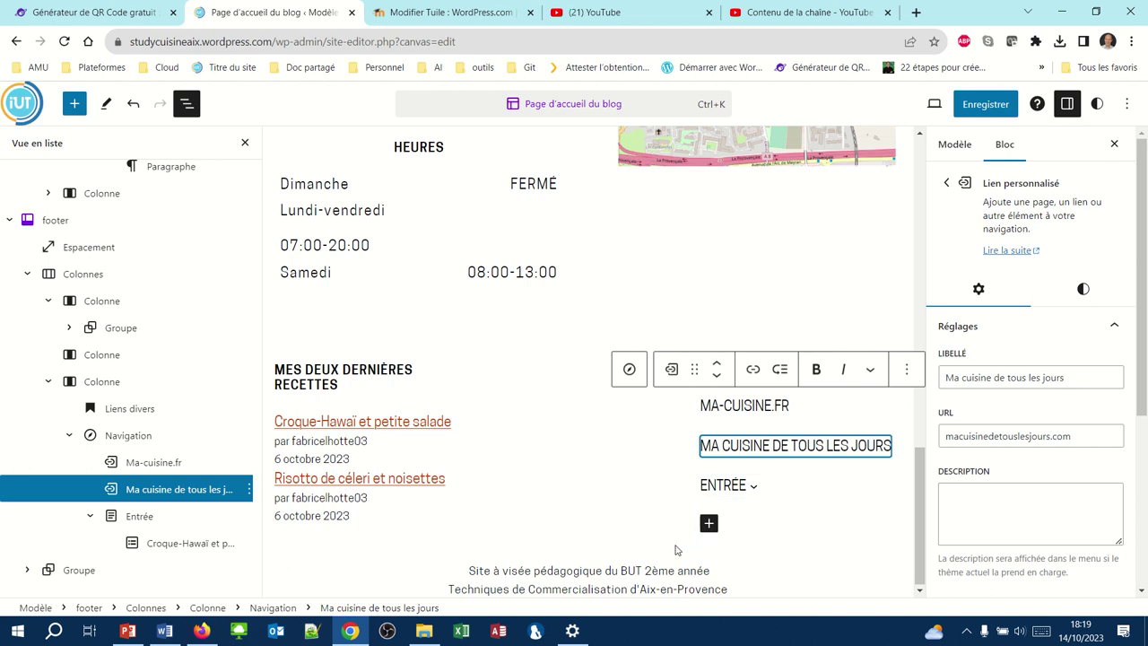
click(709, 523)
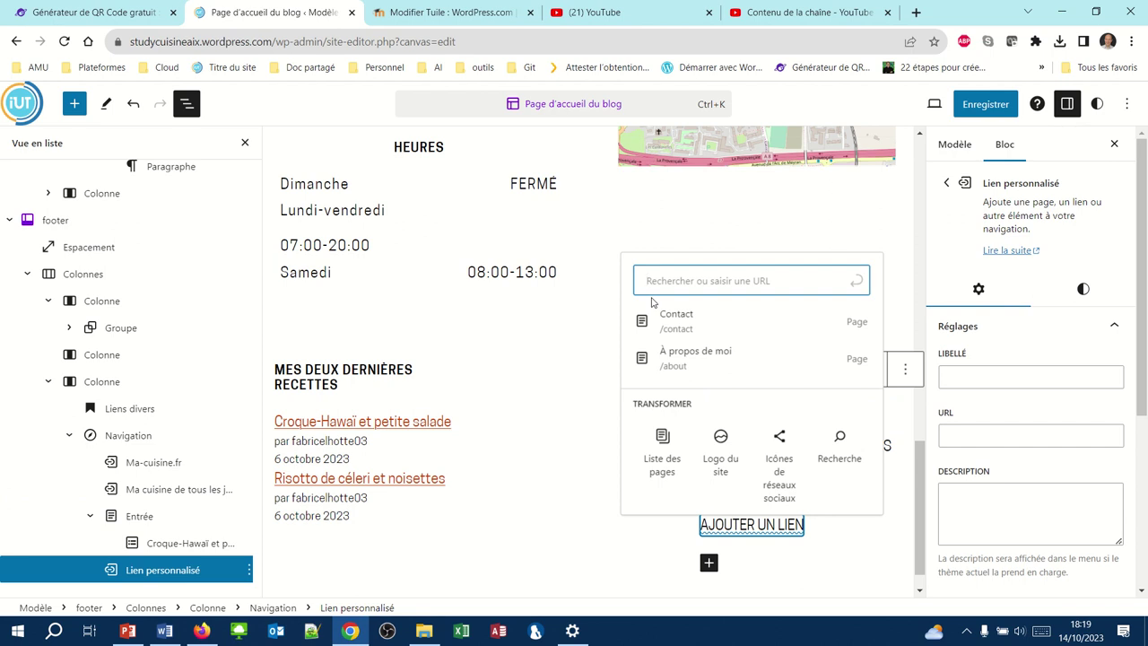
text(Plqg)
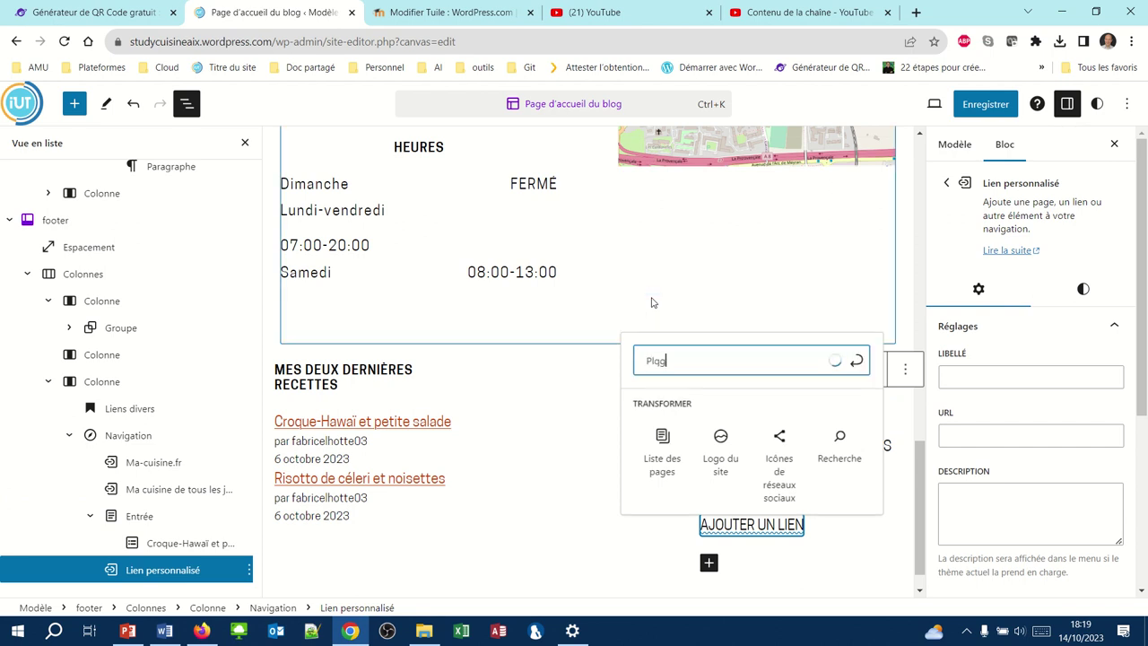
key(BackSpace)
key(BackSpace)
text(at)
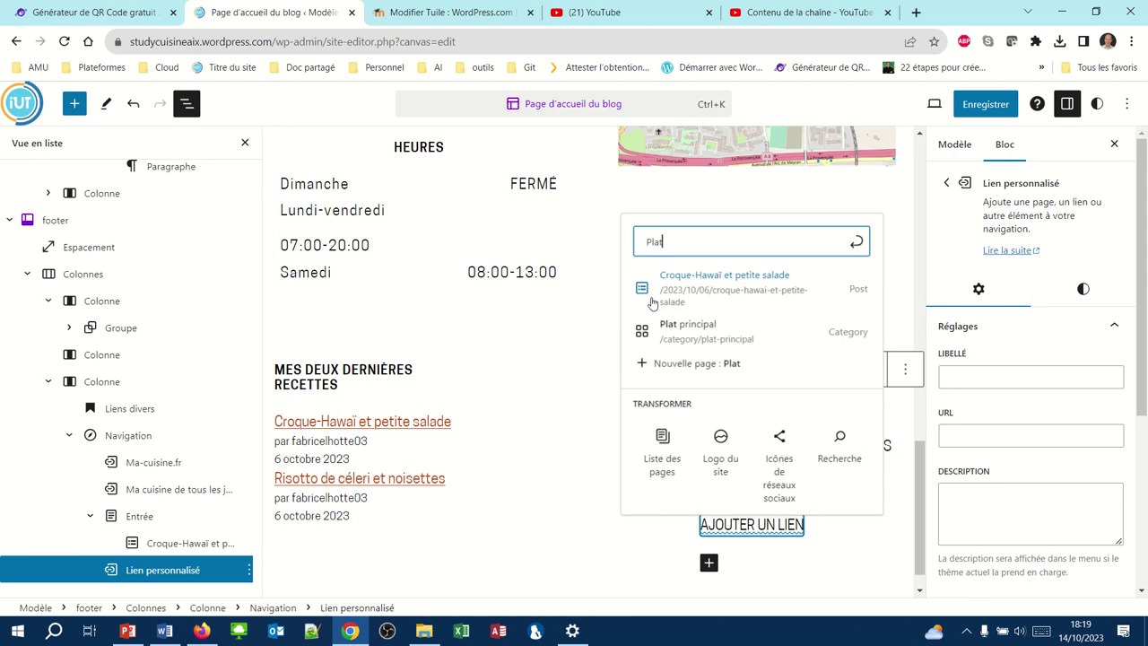
click(675, 334)
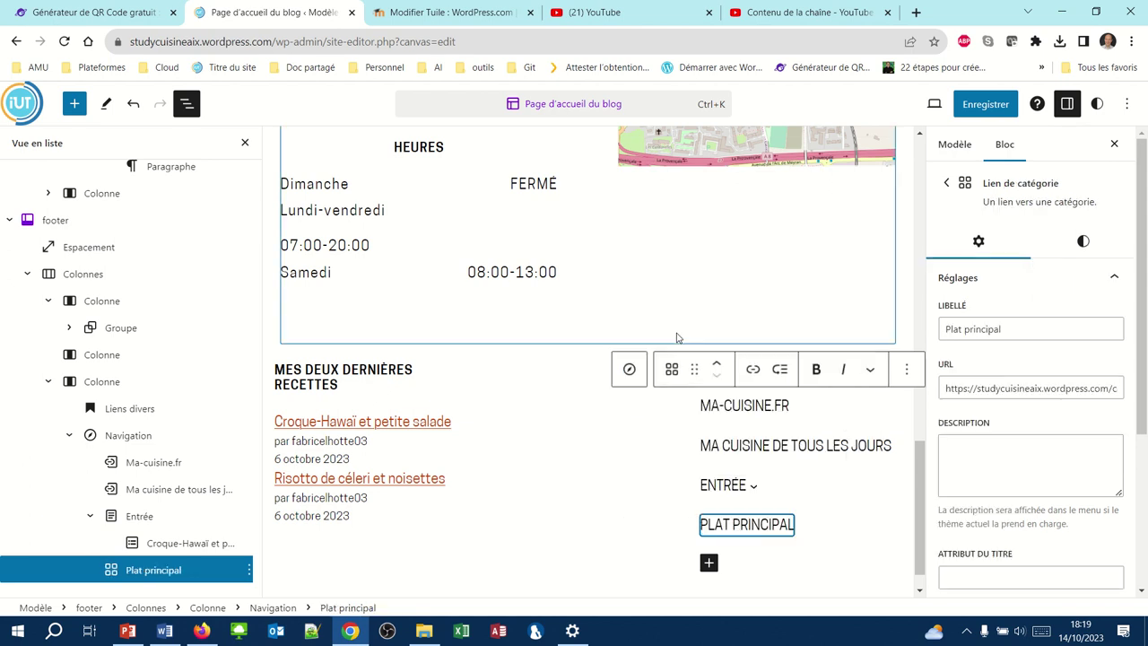
click(778, 372)
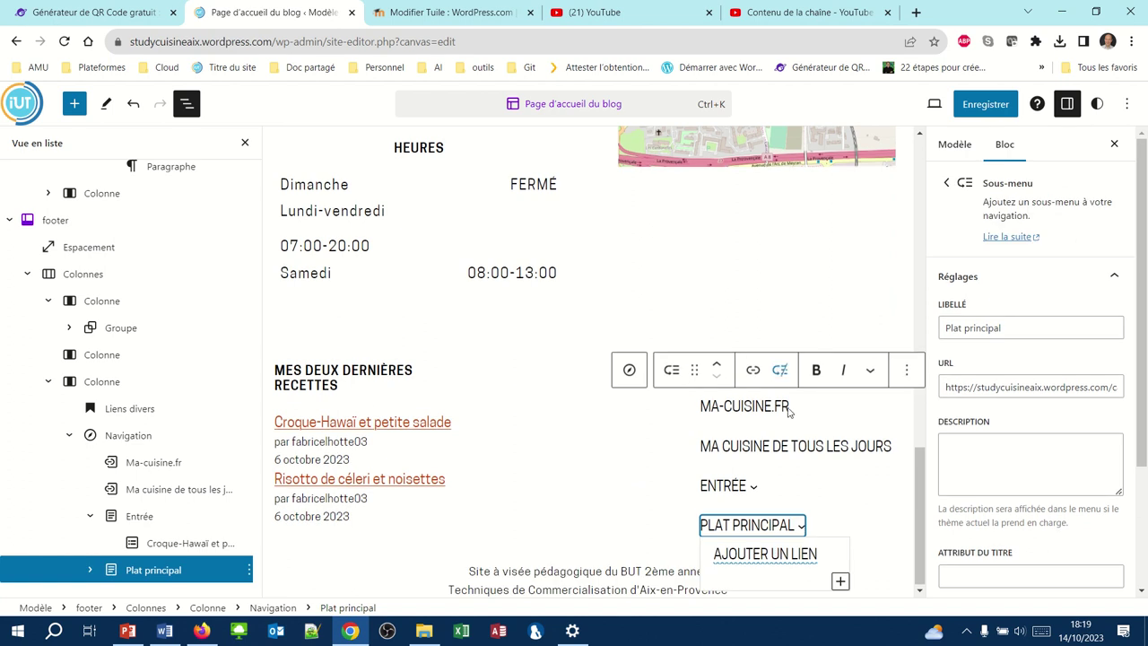
Search for "salade de" and add the post "Salade de penne" to the Plat principal submenu in the footer's Navigation block
click(788, 555)
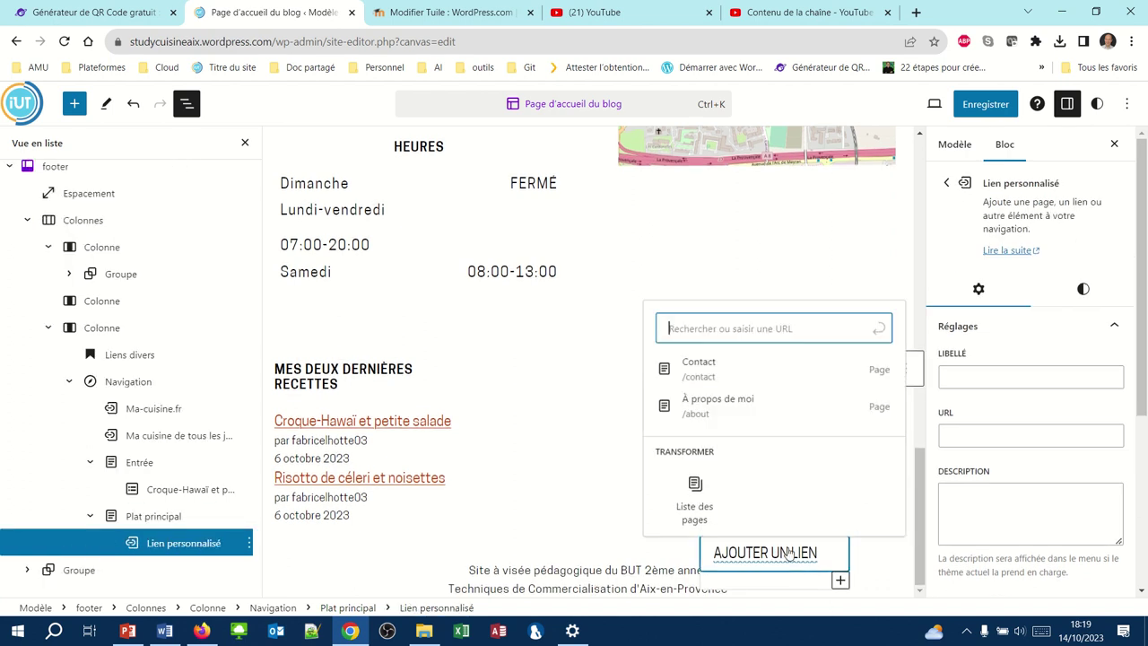
text(salade d)
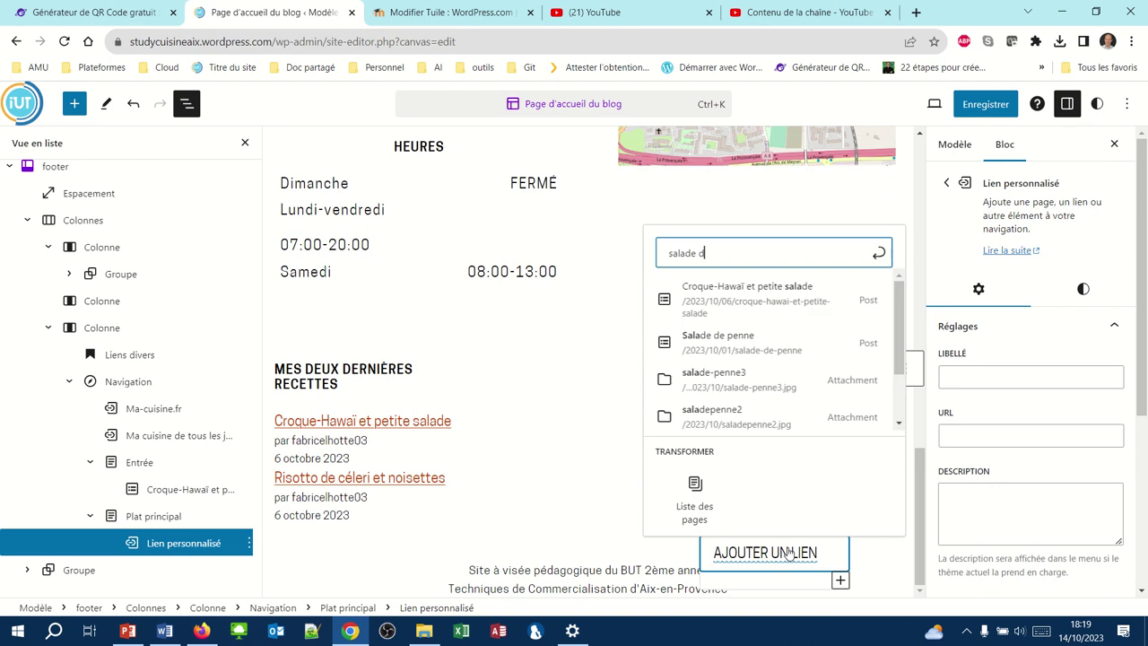
text(e)
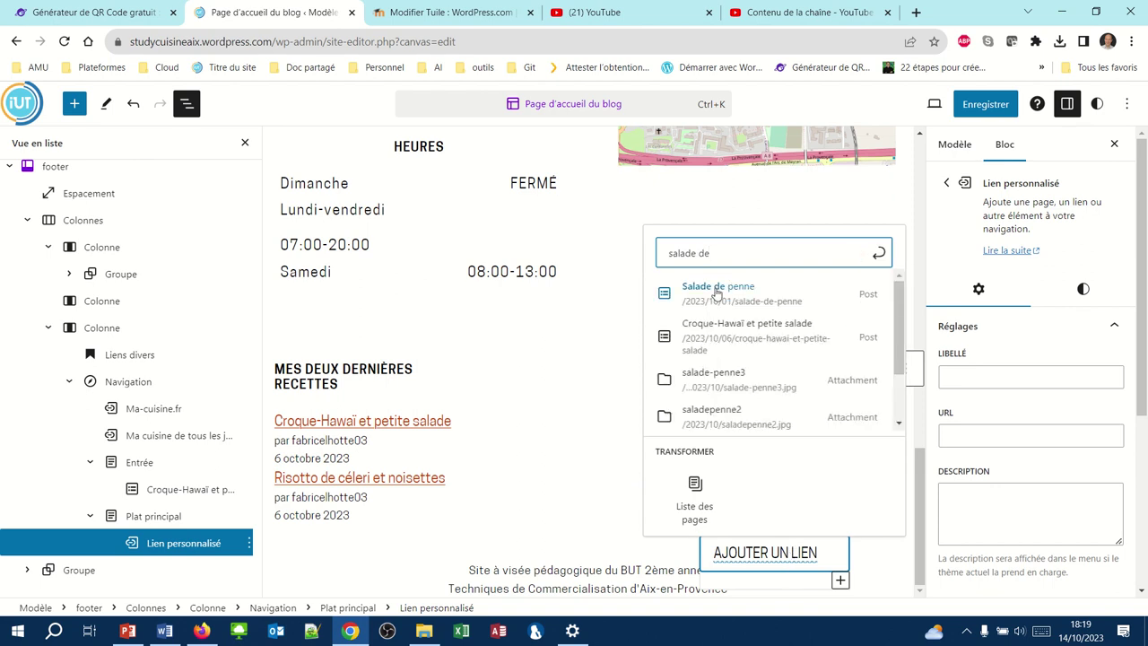
click(717, 289)
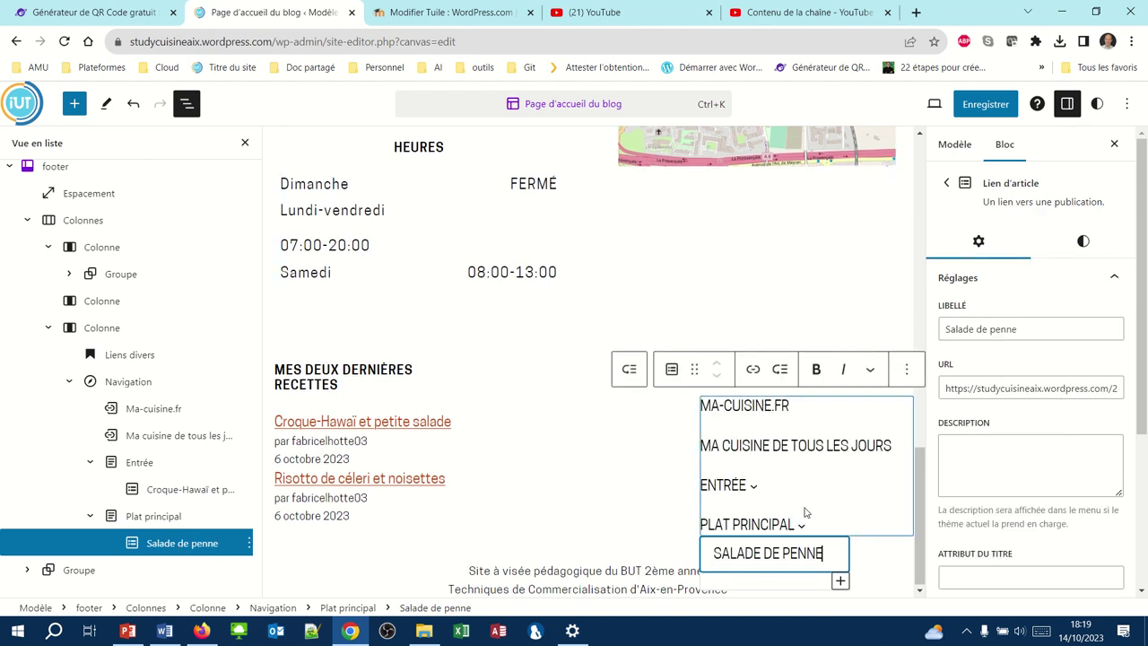
Add the post "Risotto de céleri et noisettes" below Salade de penne in the Plat principal submenu and save the site changes
click(840, 581)
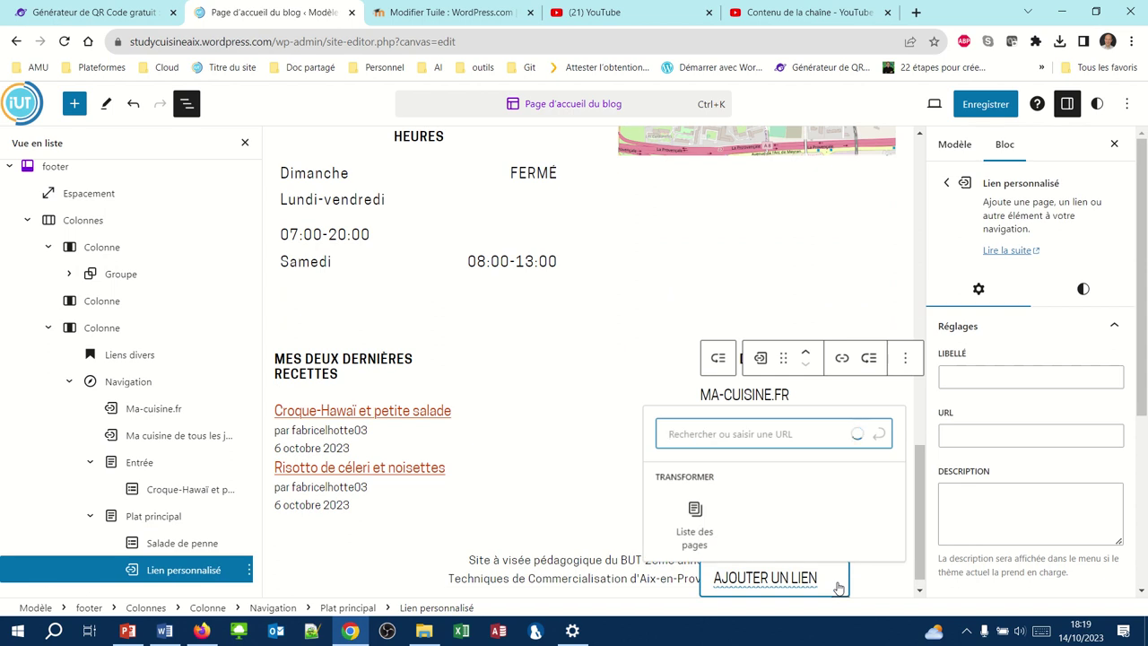
text(risott)
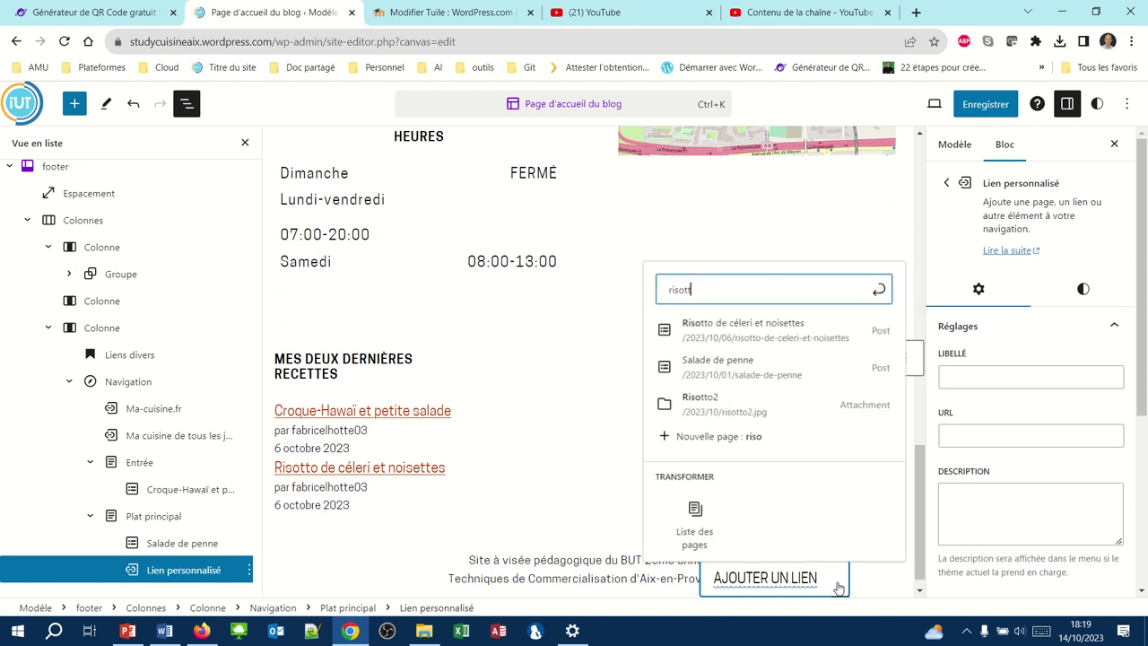
click(742, 328)
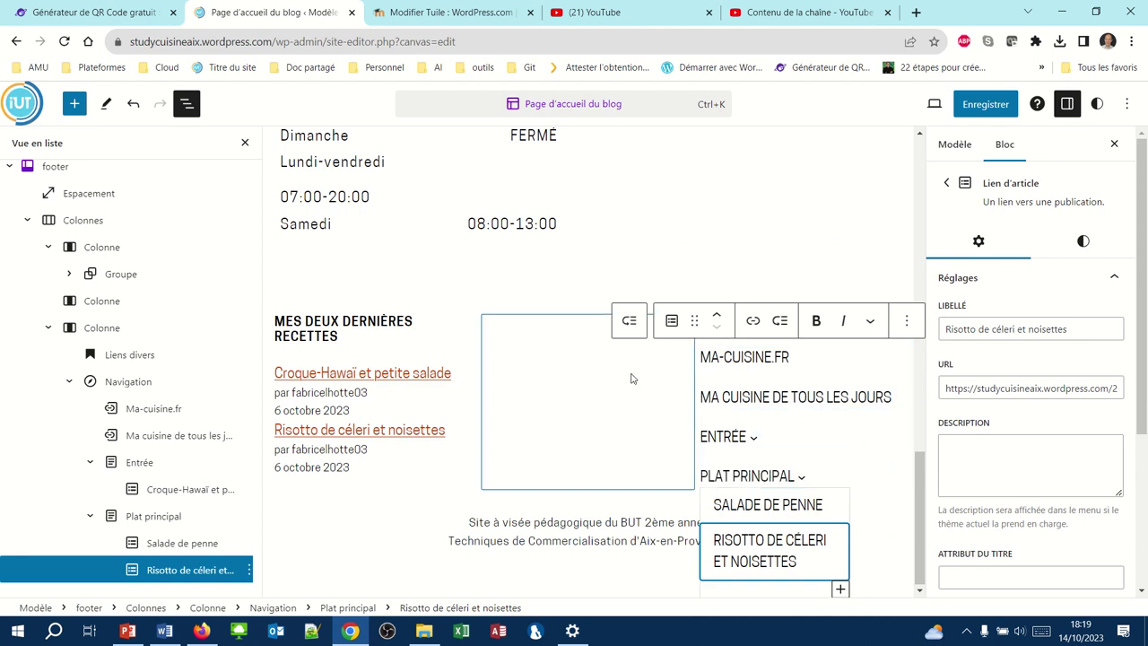
click(975, 105)
click(973, 105)
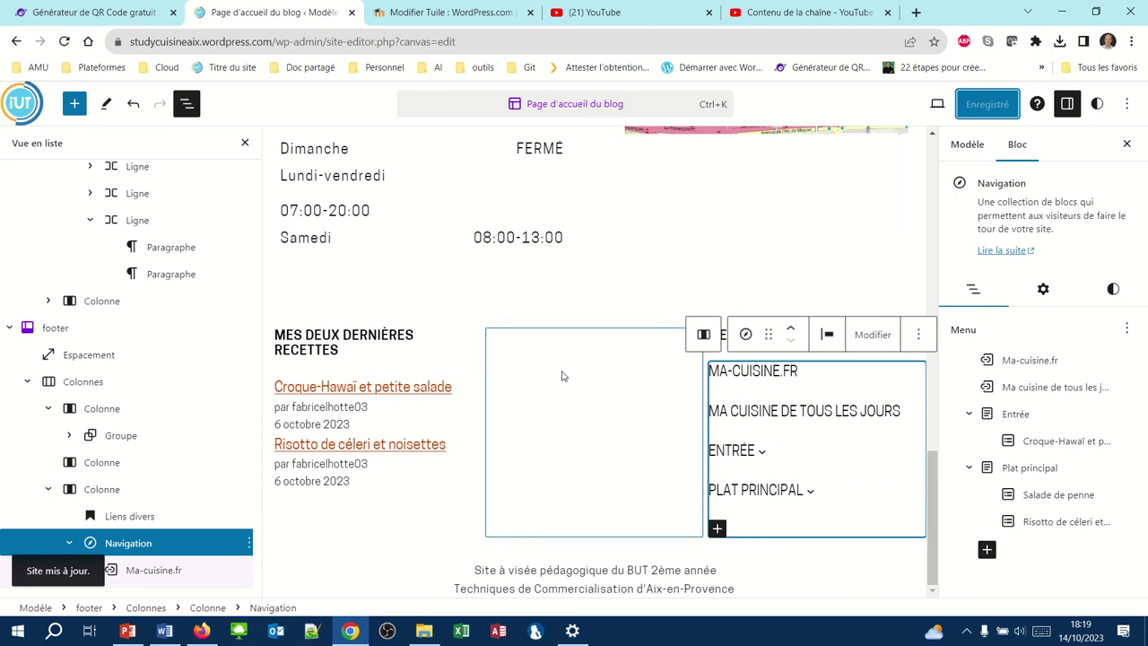
Switch to Firefox, reload the published site and check the Entrée and Plat principal submenus under "Liens divers" in the footer
click(202, 630)
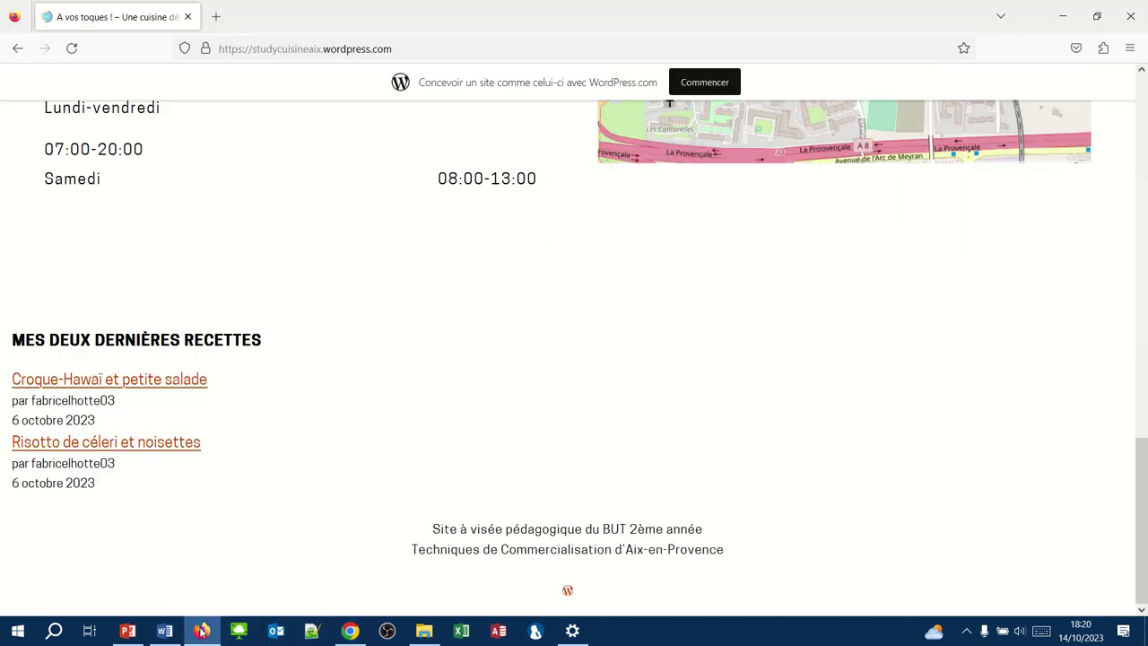
click(71, 49)
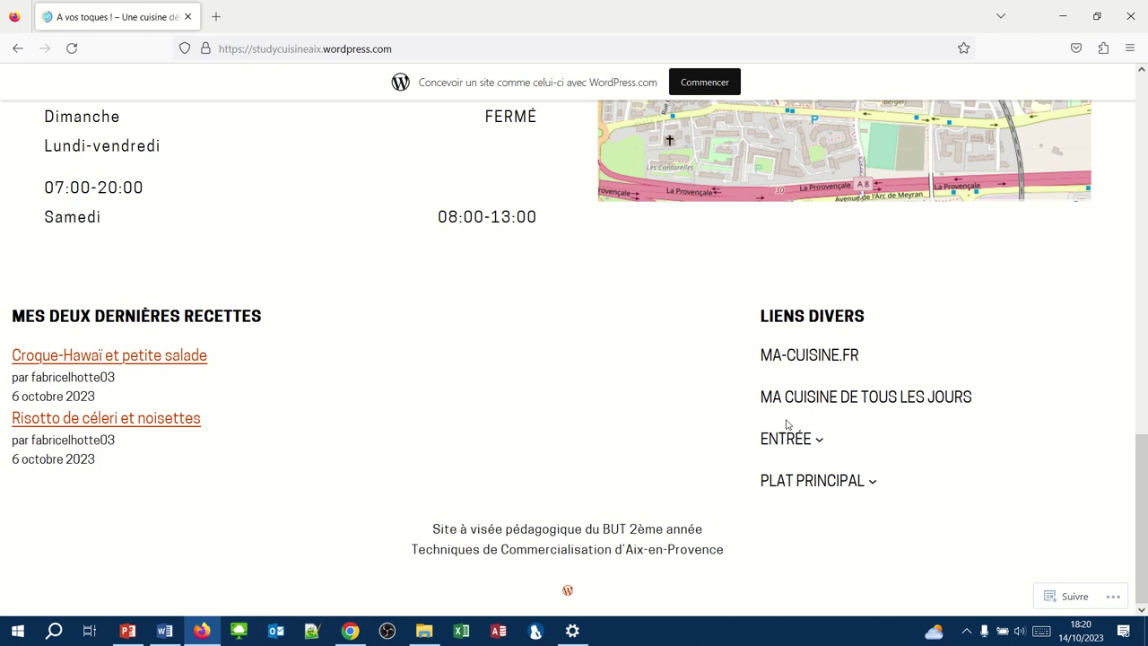
mouse_move(788, 437)
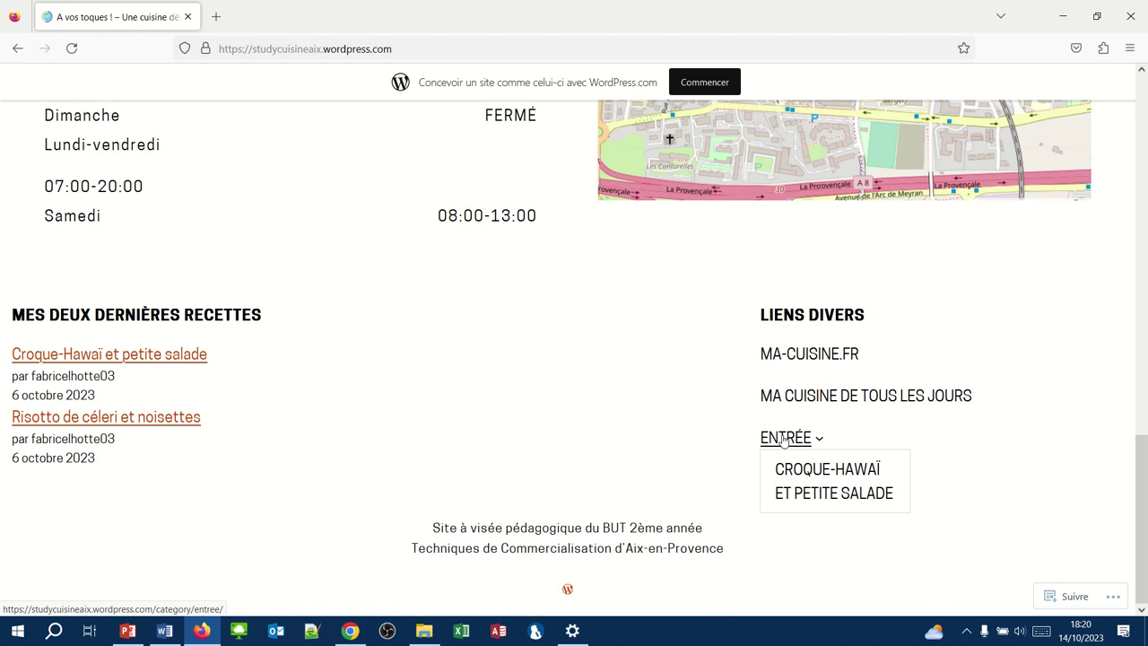
mouse_move(799, 489)
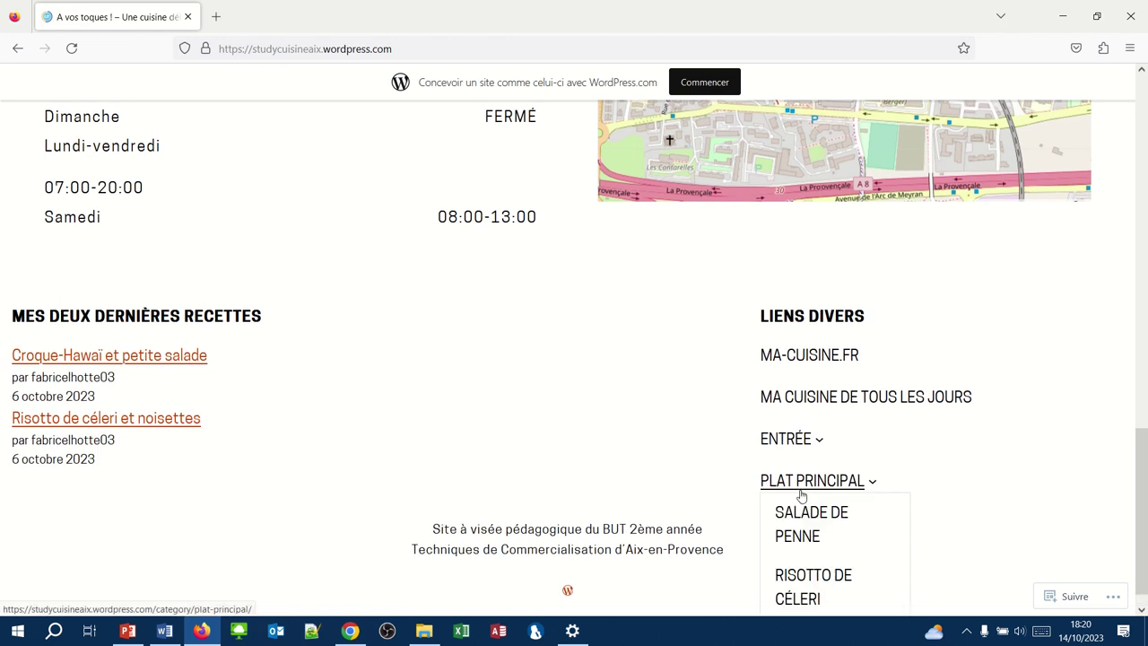